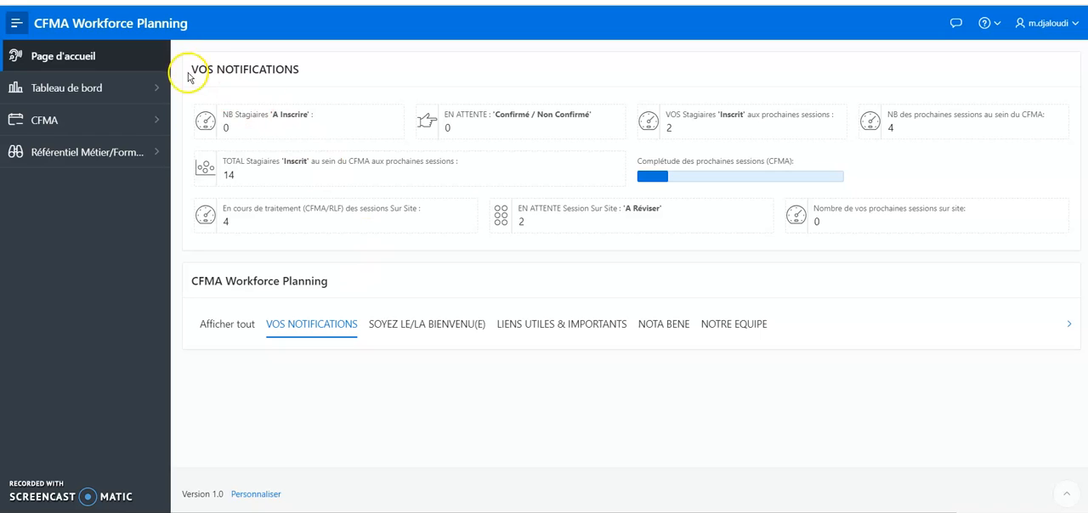
Review the home page notifications, focusing on the counters for on-site sessions
{"action": "left_click", "coordinate": [285, 70]}
{"action": "double_click", "coordinate": [286, 70]}
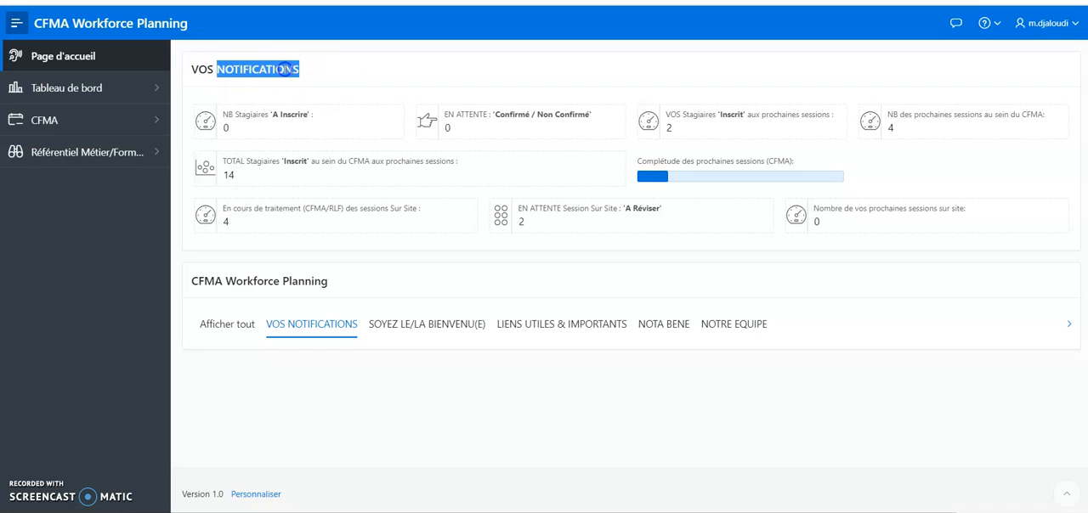
{"action": "left_click_drag", "start_coordinate": [249, 62], "coordinate": [206, 212]}
{"action": "left_click", "coordinate": [206, 212]}
{"action": "left_click_drag", "start_coordinate": [309, 218], "coordinate": [566, 241]}
{"action": "left_click", "coordinate": [958, 236]}
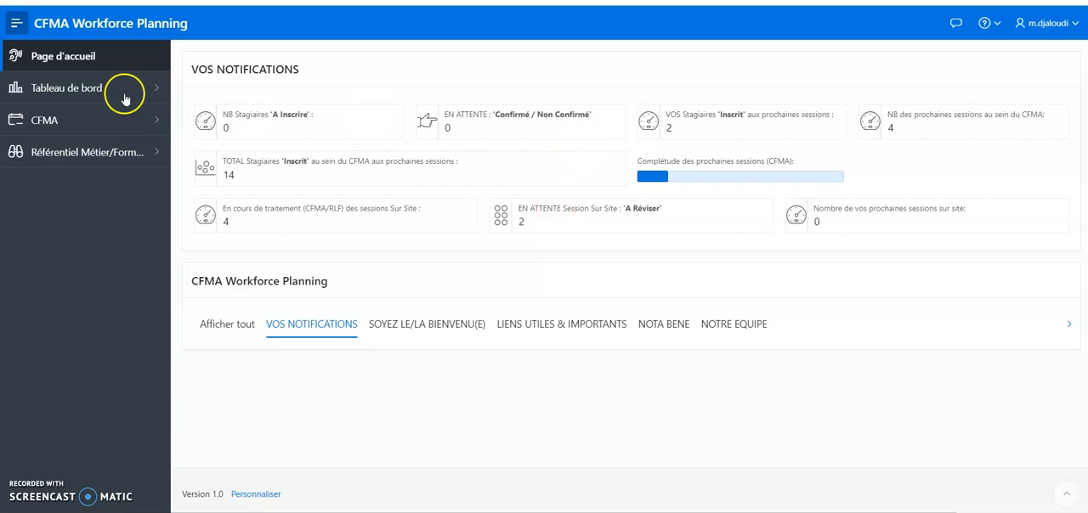
Open the page for creating and modifying on-site sessions within the CFMA training planning section
{"action": "left_click", "coordinate": [154, 122]}
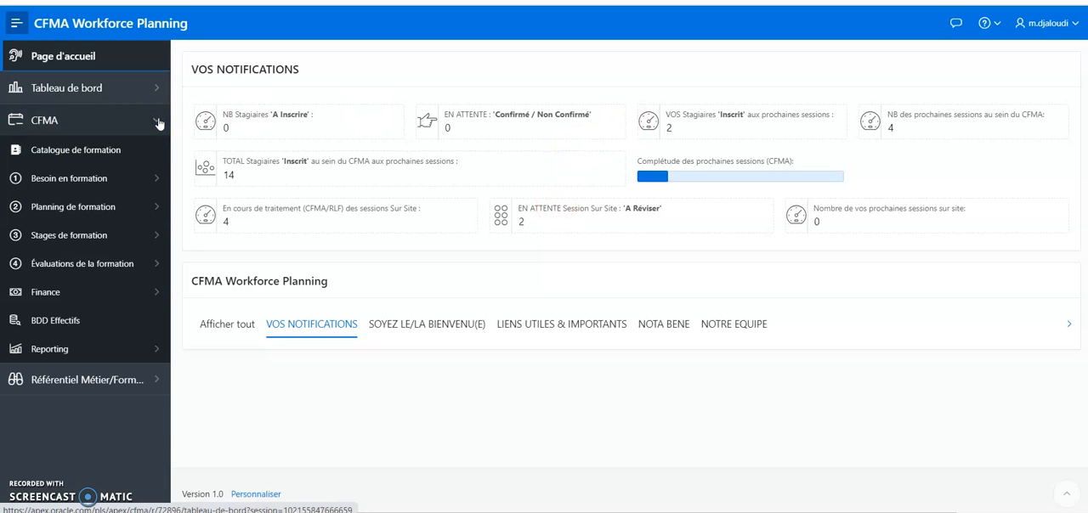
{"action": "left_click", "coordinate": [160, 209]}
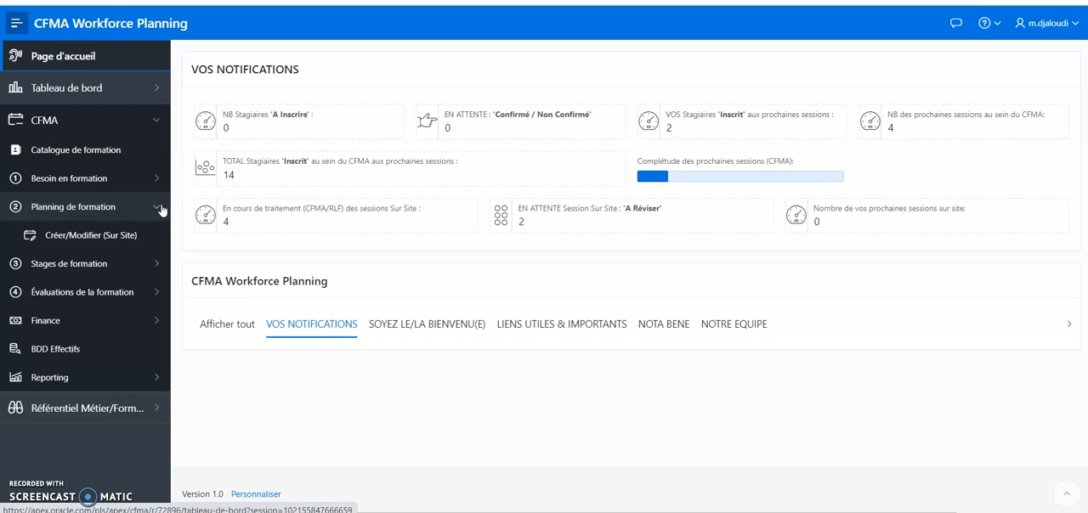
{"action": "left_click", "coordinate": [88, 236]}
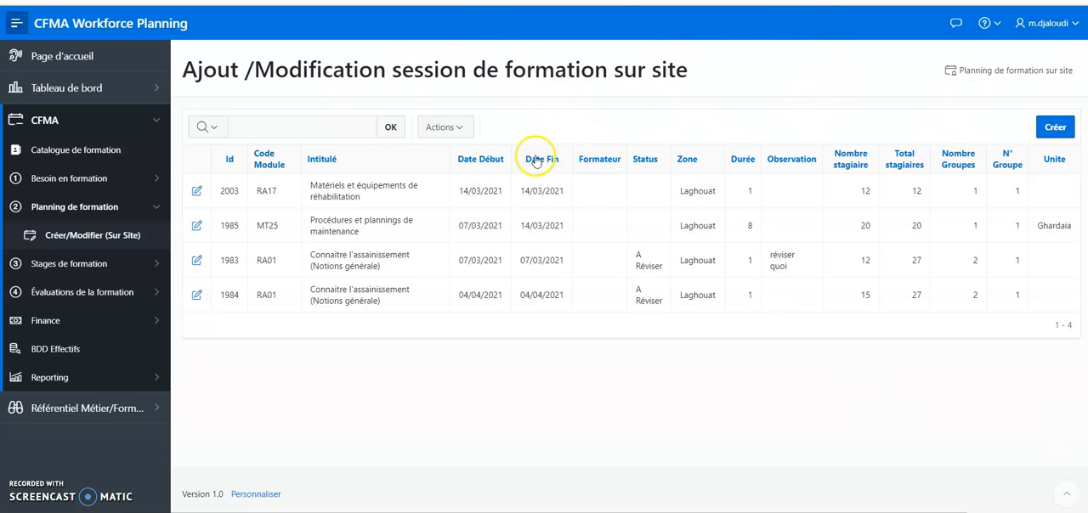
Start a new on-site training session with ONA et HSE as its title
{"action": "left_click", "coordinate": [1057, 128]}
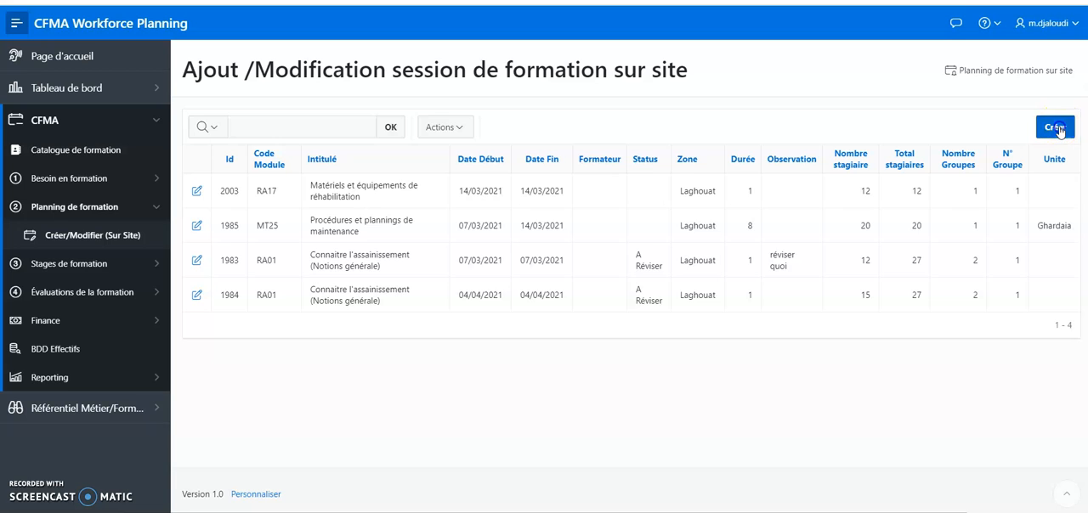
{"action": "left_click", "coordinate": [774, 219]}
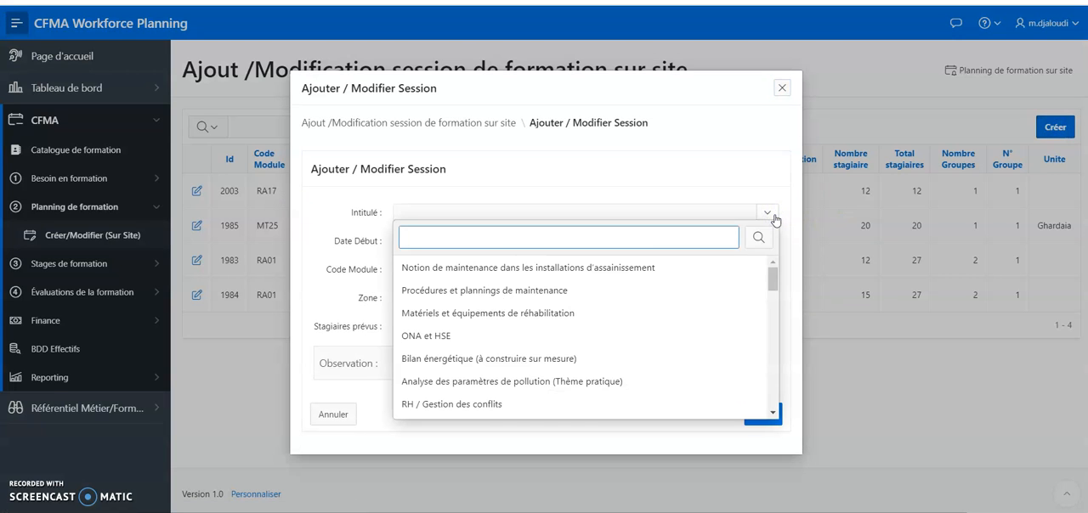
{"action": "left_click", "coordinate": [525, 336]}
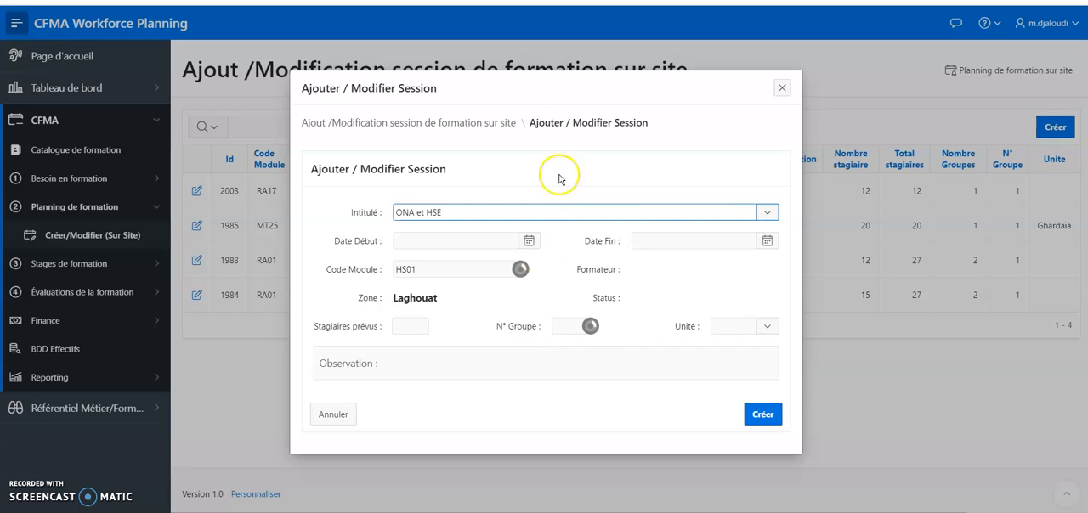
{"action": "left_click_drag", "start_coordinate": [591, 91], "coordinate": [592, 56]}
Set both the start date and the end date of the session to 07/03/2021
{"action": "left_click", "coordinate": [527, 212]}
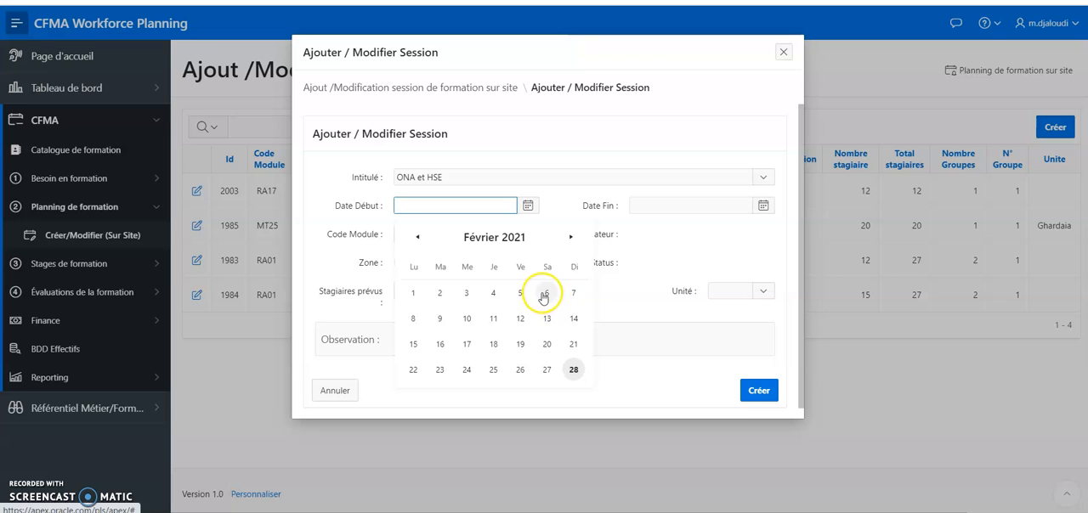
{"action": "left_click", "coordinate": [571, 238]}
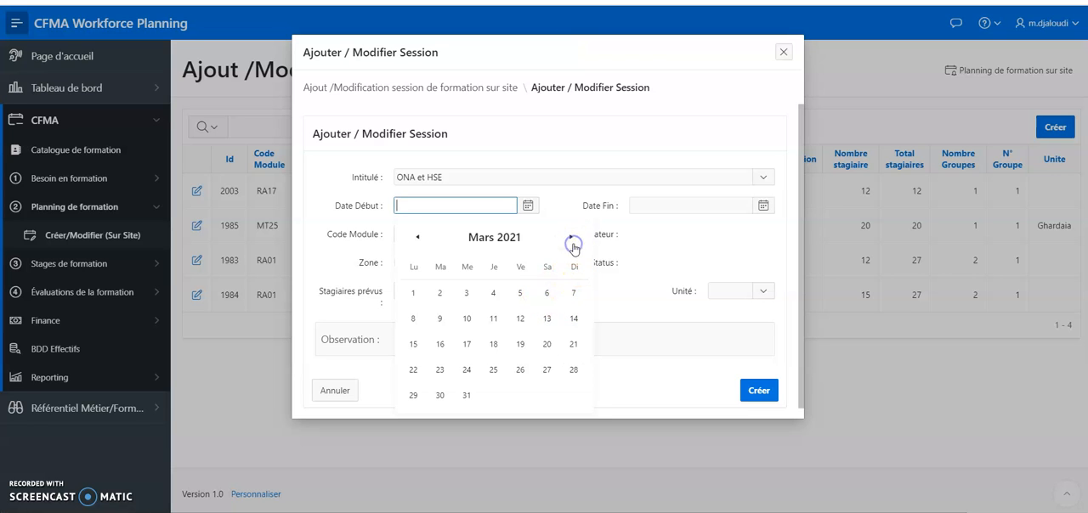
{"action": "left_click", "coordinate": [575, 295]}
{"action": "left_click", "coordinate": [760, 210]}
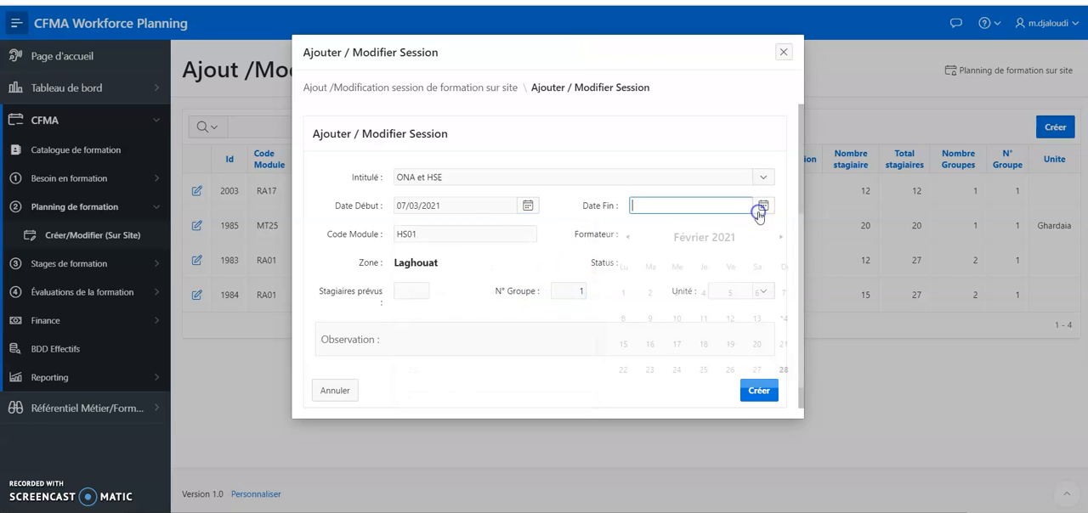
{"action": "left_click", "coordinate": [779, 238]}
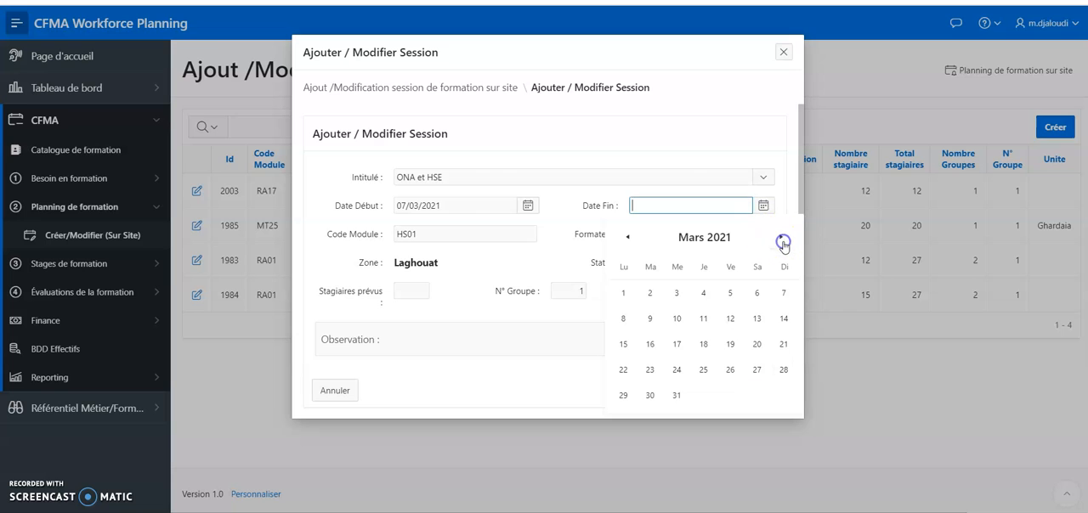
{"action": "left_click", "coordinate": [785, 294]}
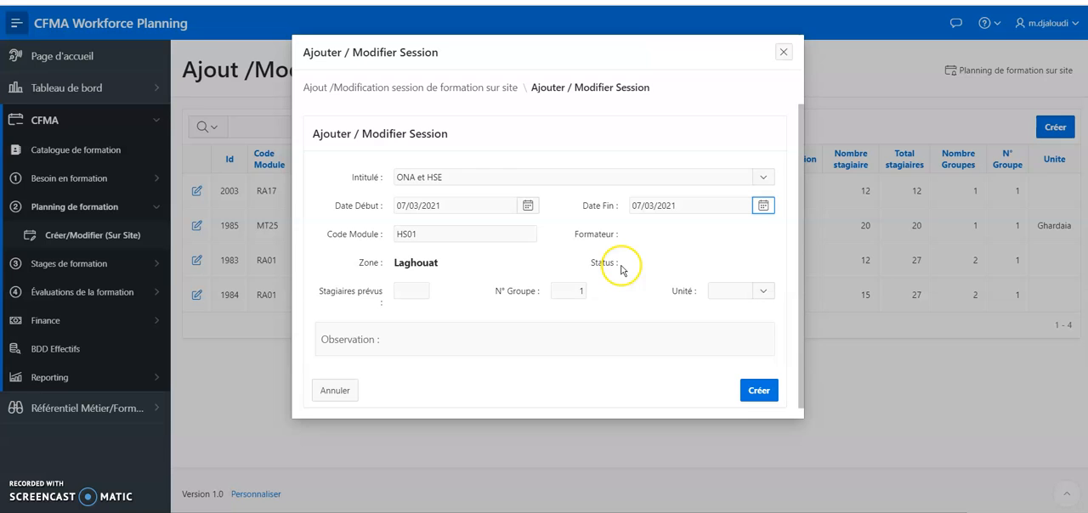
Set 15 planned trainees and the Djelfa unit, and create the session
{"action": "left_click", "coordinate": [408, 283]}
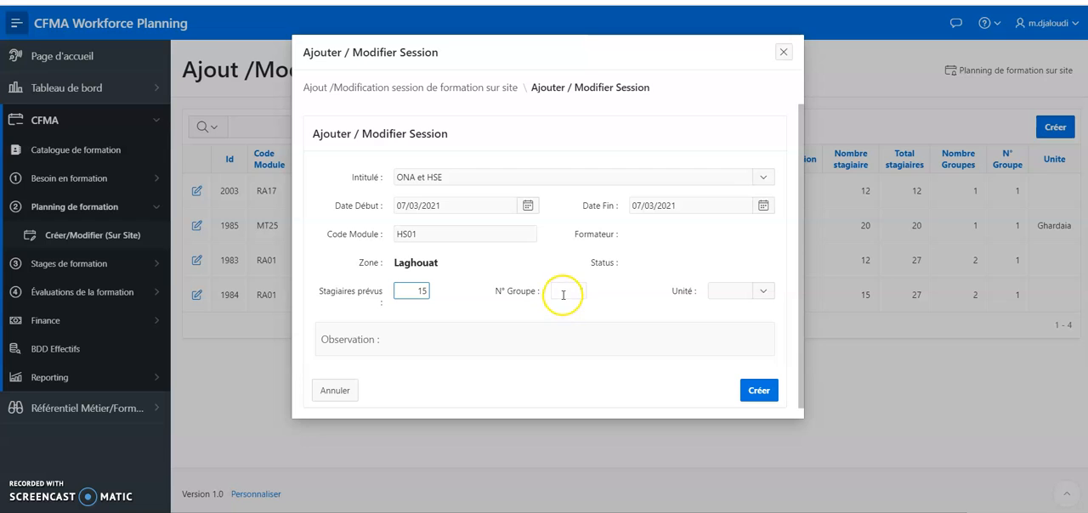
{"action": "left_click", "coordinate": [770, 292]}
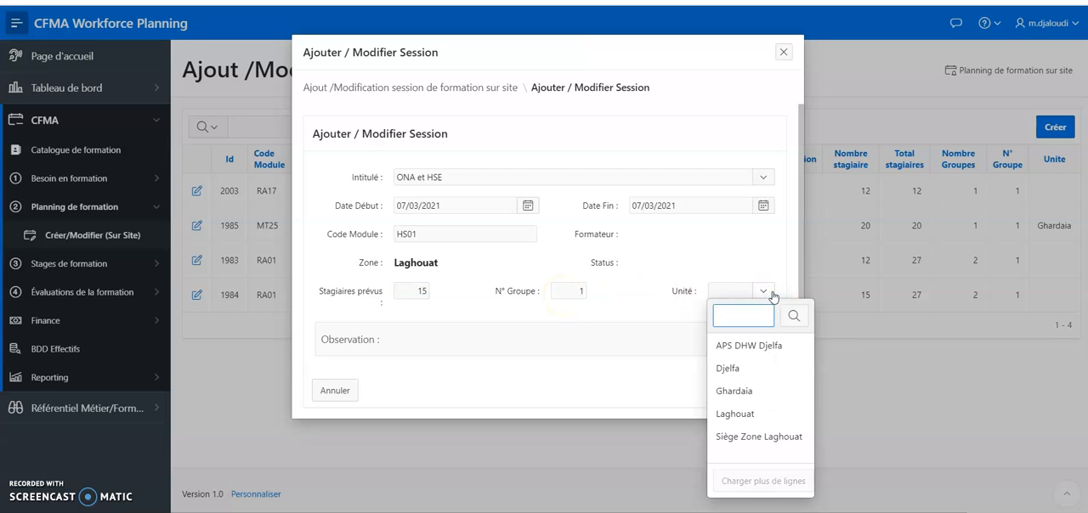
{"action": "left_click", "coordinate": [760, 380]}
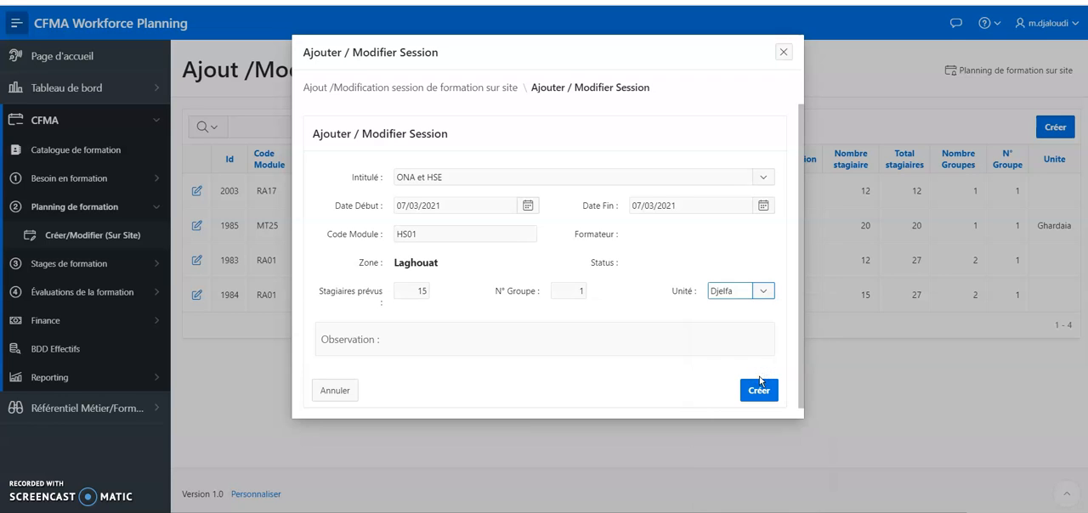
{"action": "left_click", "coordinate": [760, 386]}
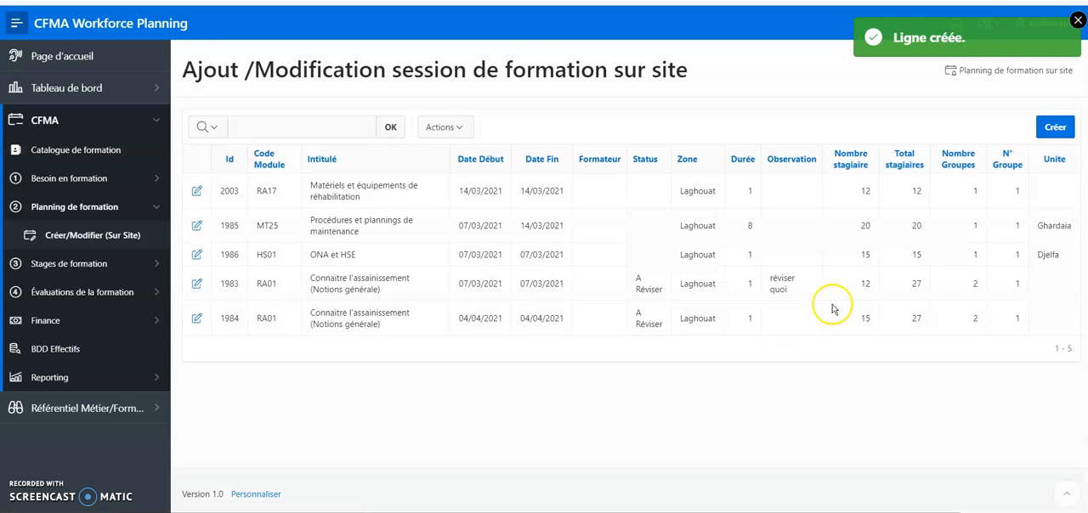
Start a second on-site session, again titled ONA et HSE
{"action": "left_click", "coordinate": [1054, 129]}
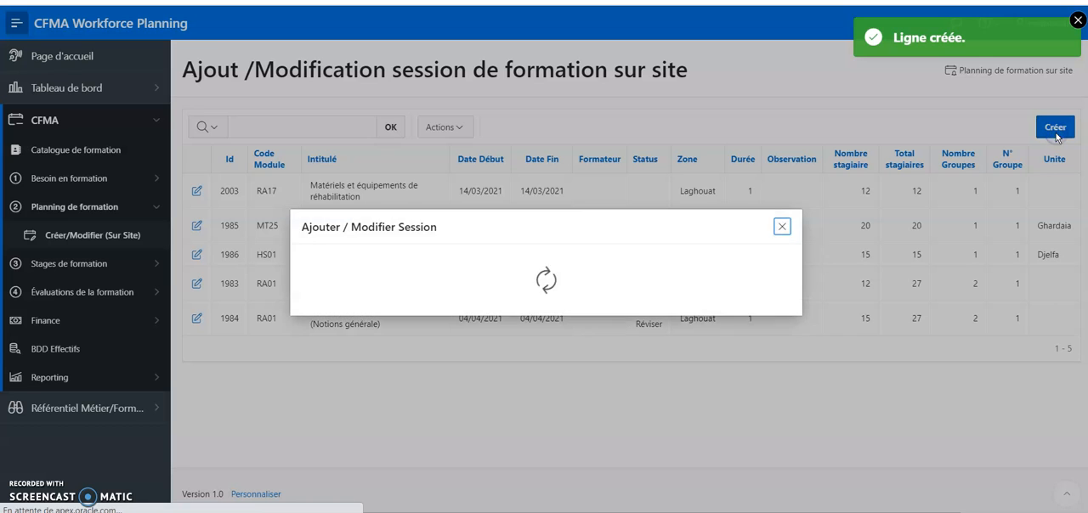
{"action": "left_click", "coordinate": [764, 217]}
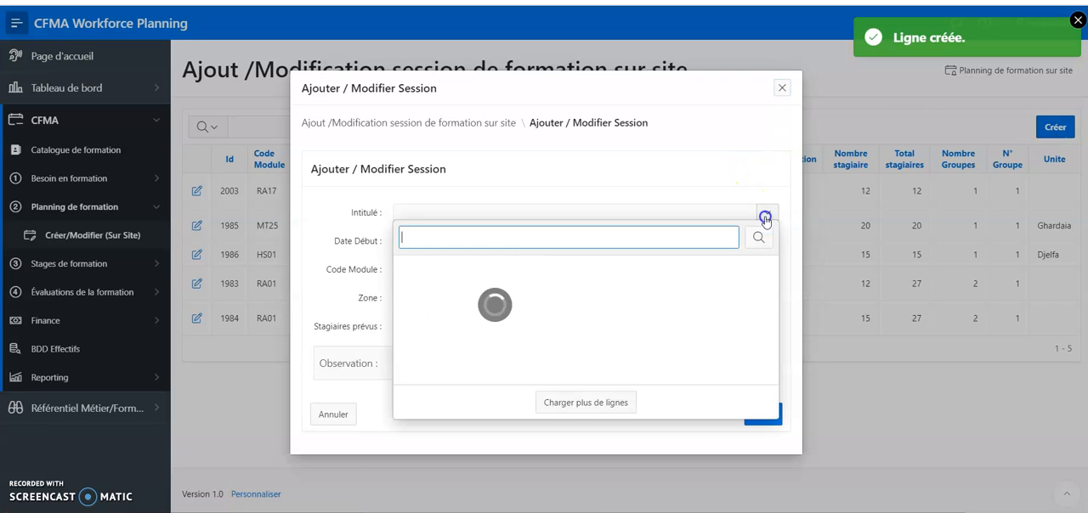
{"action": "left_click", "coordinate": [485, 342]}
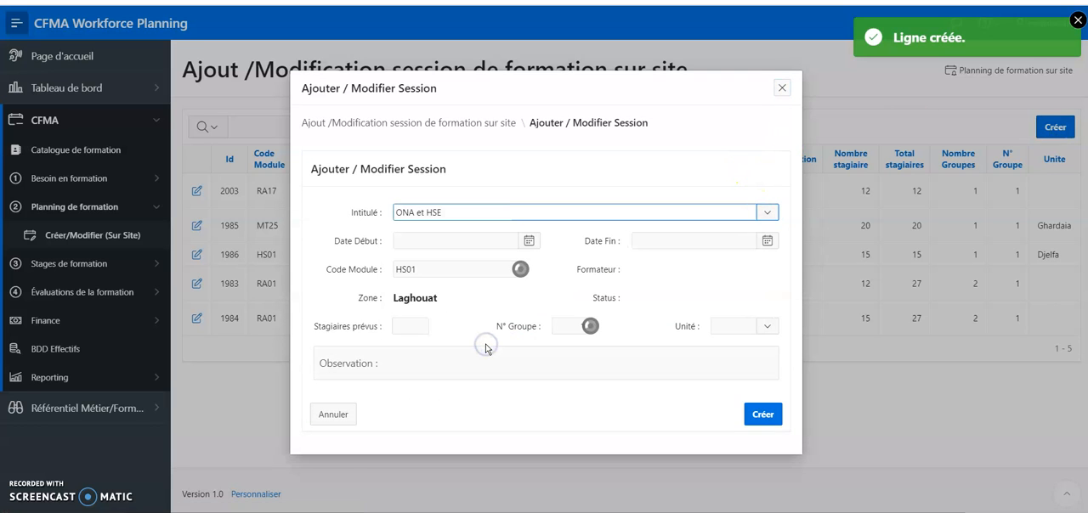
Set both the start date and the end date of the second session to 08/03/2021
{"action": "left_click", "coordinate": [527, 241]}
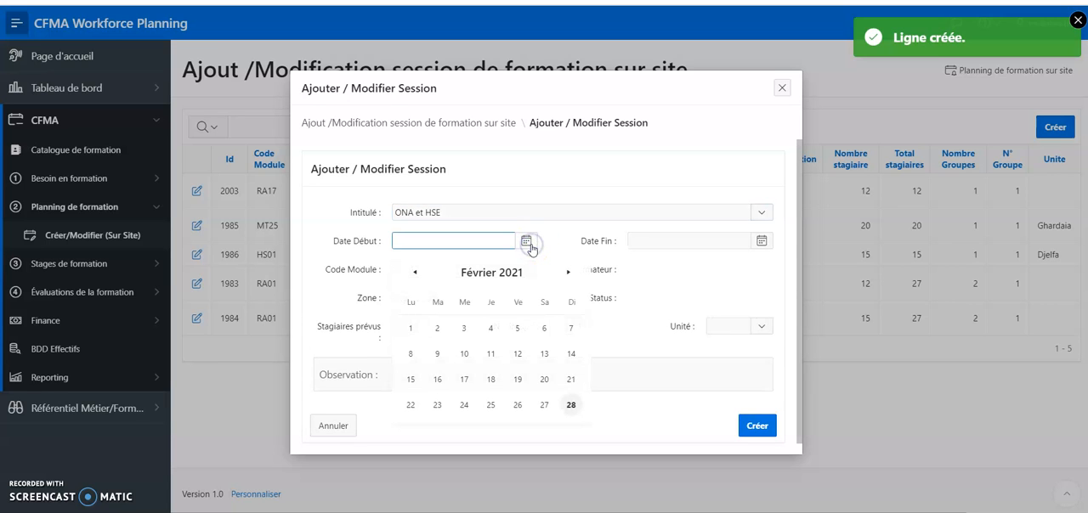
{"action": "left_click", "coordinate": [567, 272]}
{"action": "left_click", "coordinate": [571, 329]}
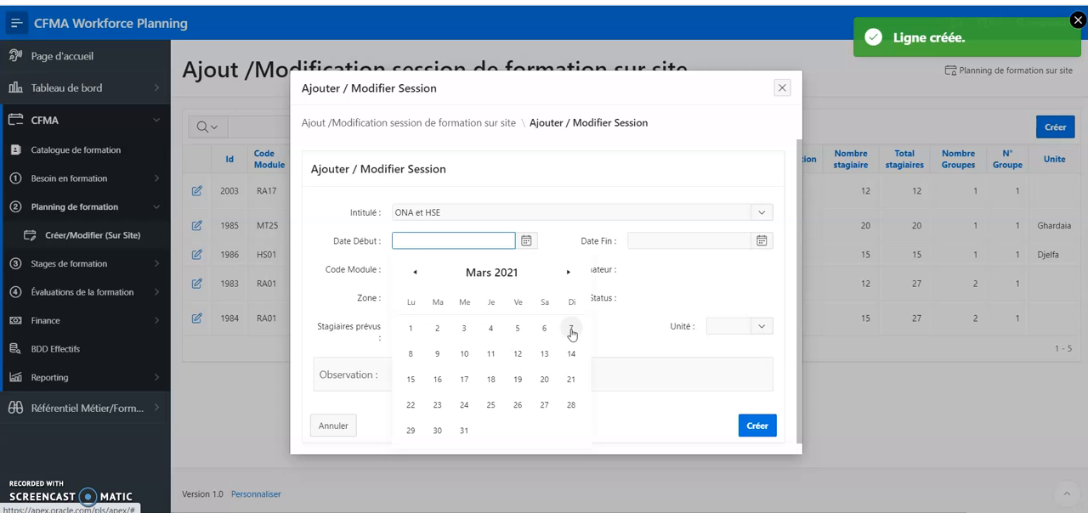
{"action": "left_click", "coordinate": [410, 355]}
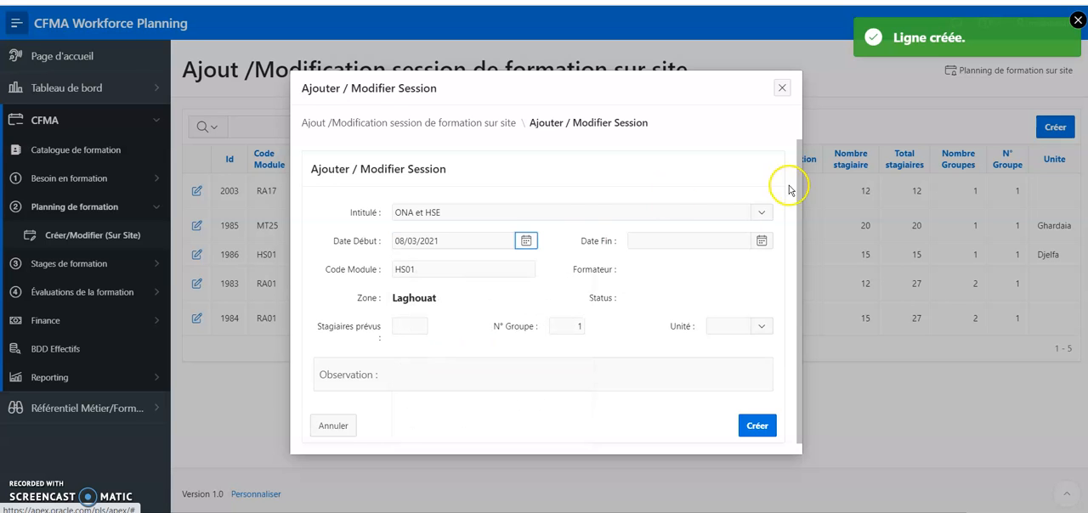
{"action": "left_click", "coordinate": [762, 240]}
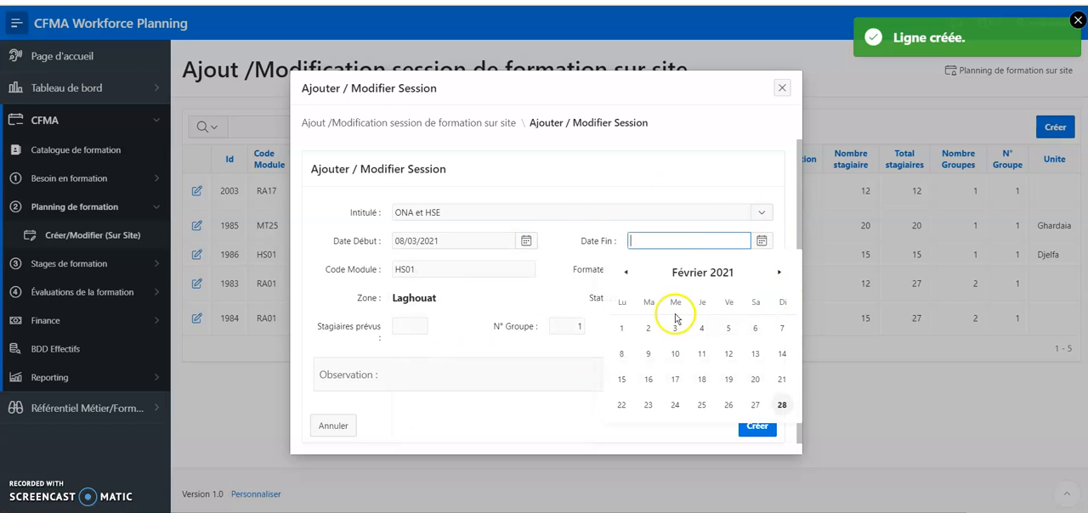
{"action": "left_click", "coordinate": [779, 273]}
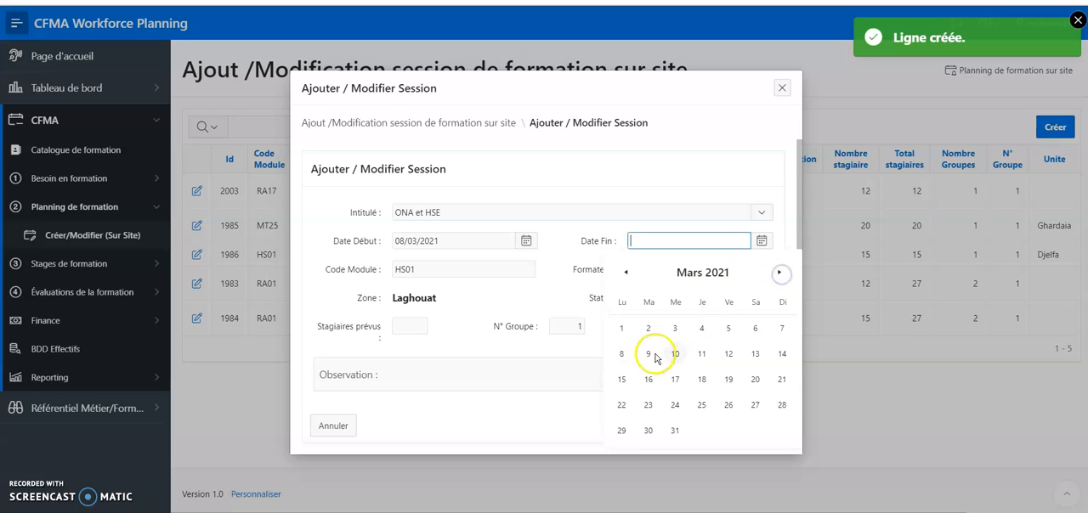
{"action": "left_click", "coordinate": [621, 354]}
Set 12 planned trainees, group number 2 and the Ghardaia unit, and create the second session
{"action": "left_click", "coordinate": [416, 324]}
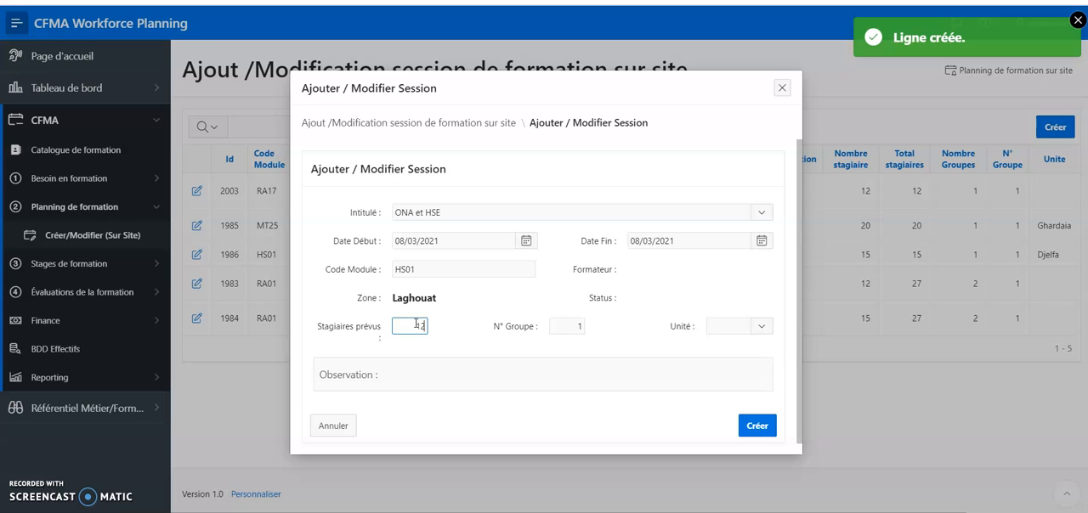
{"action": "left_click", "coordinate": [581, 329]}
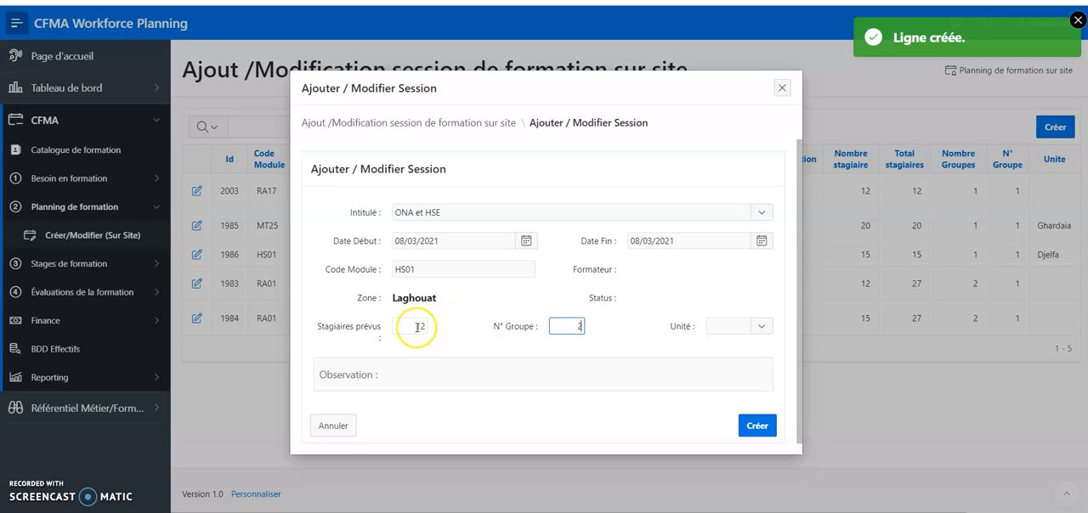
{"action": "left_click", "coordinate": [762, 328]}
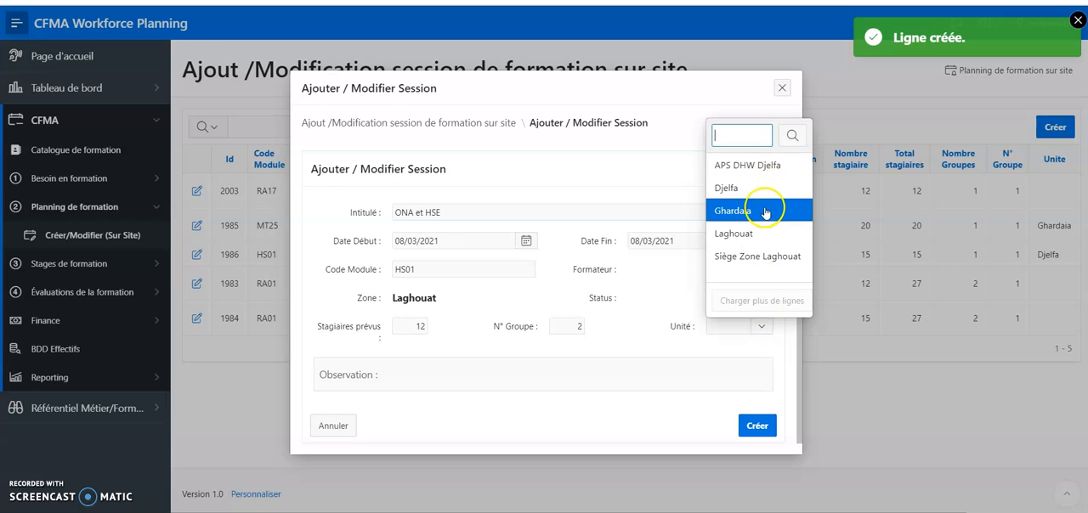
{"action": "left_click", "coordinate": [765, 213]}
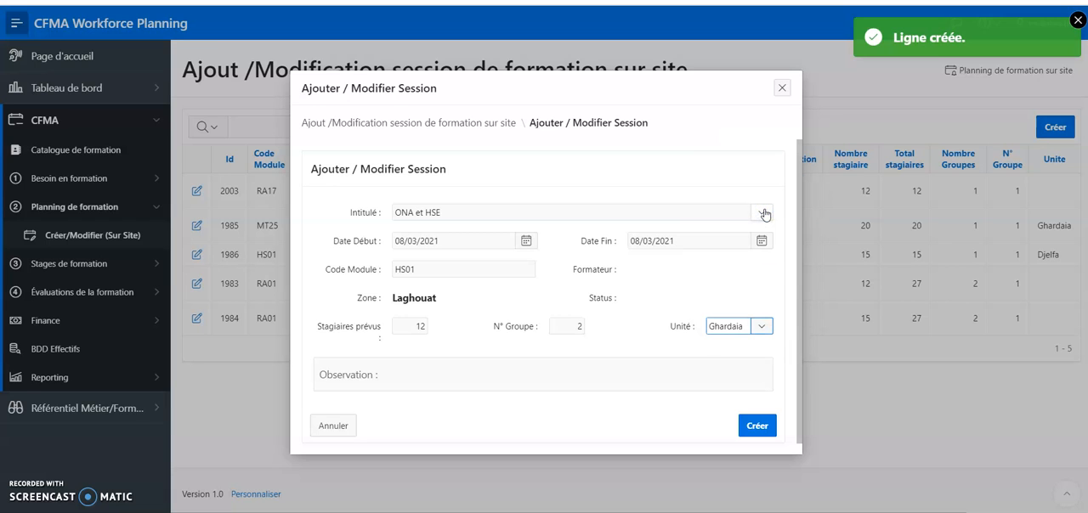
{"action": "left_click", "coordinate": [757, 426]}
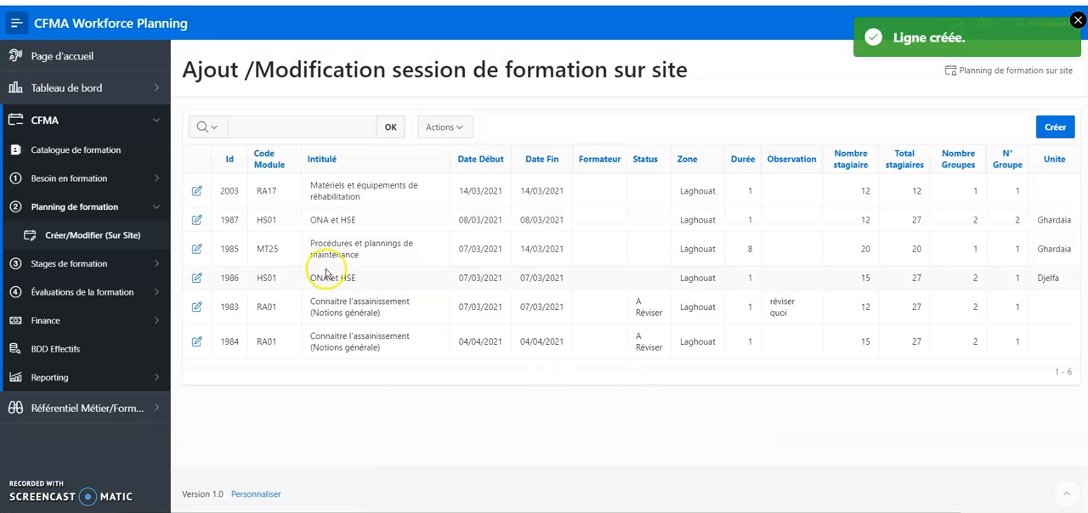
Filter the session list by the title ONA et HSE and check the trainee numbers and units of both groups
{"action": "left_click", "coordinate": [324, 160]}
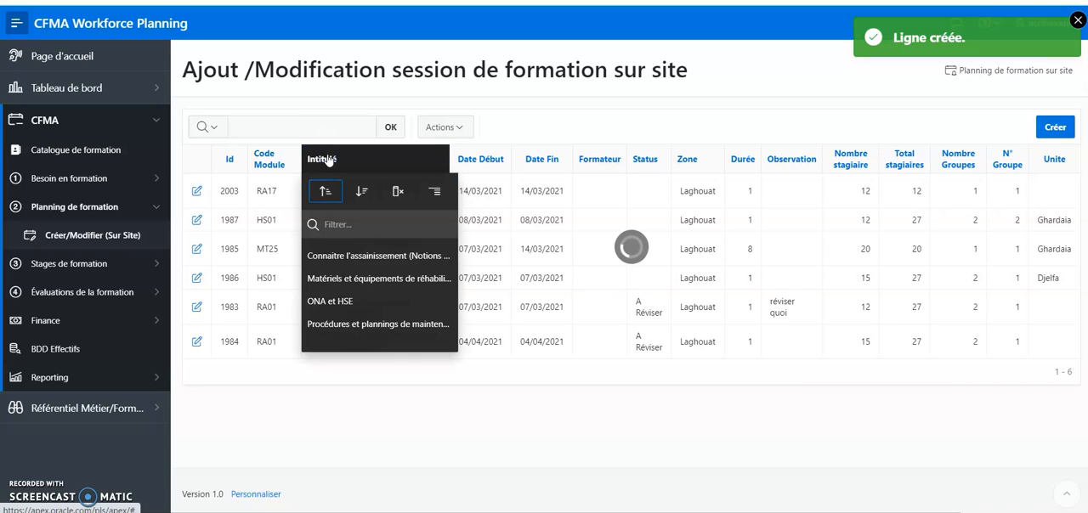
{"action": "left_click", "coordinate": [346, 301]}
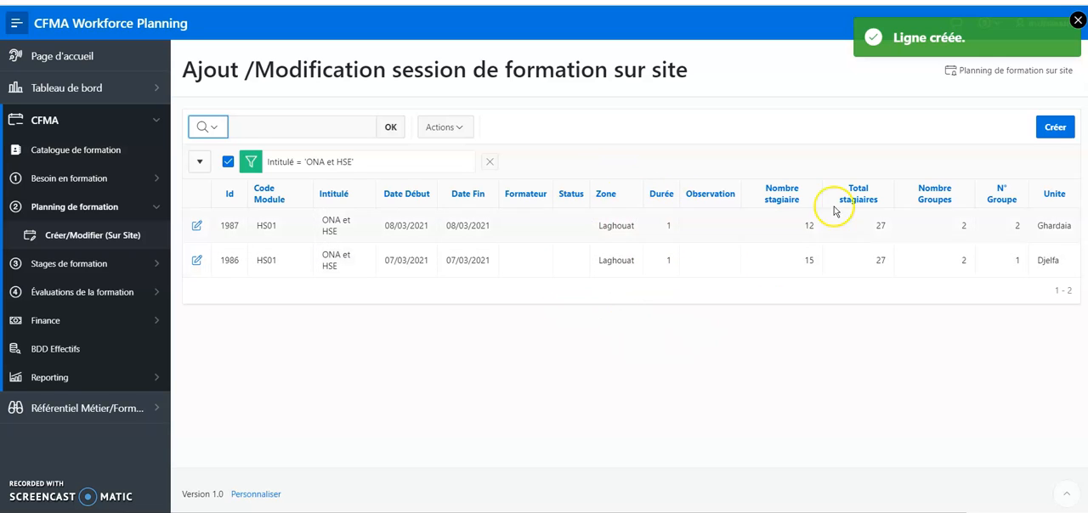
{"action": "left_click", "coordinate": [804, 228]}
{"action": "left_click", "coordinate": [801, 261]}
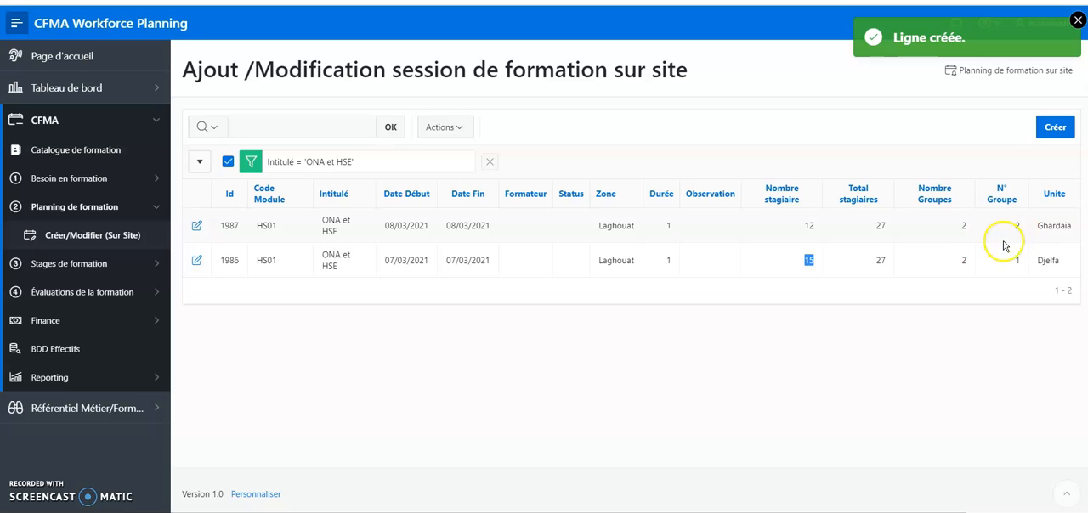
{"action": "left_click", "coordinate": [1035, 229]}
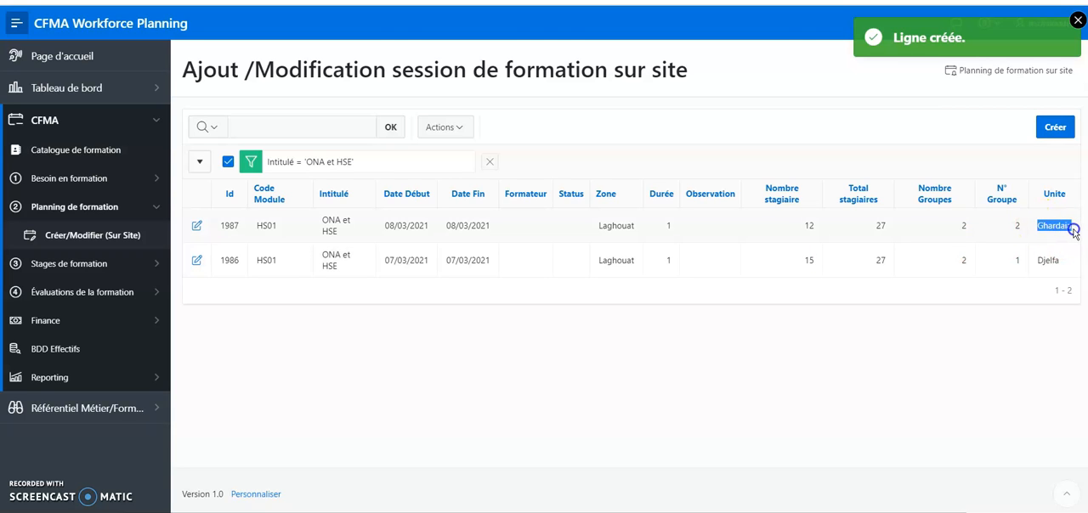
{"action": "left_click_drag", "start_coordinate": [1066, 266], "coordinate": [1049, 265]}
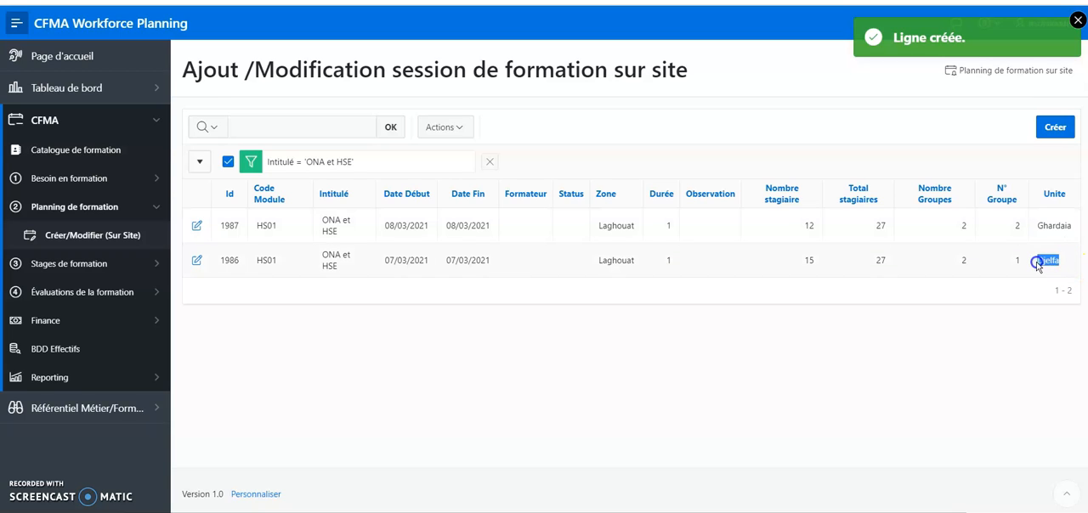
Remove the ONA et HSE filter and filter the sessions by the title Procédures et plannings de maintenance
{"action": "left_click", "coordinate": [492, 162]}
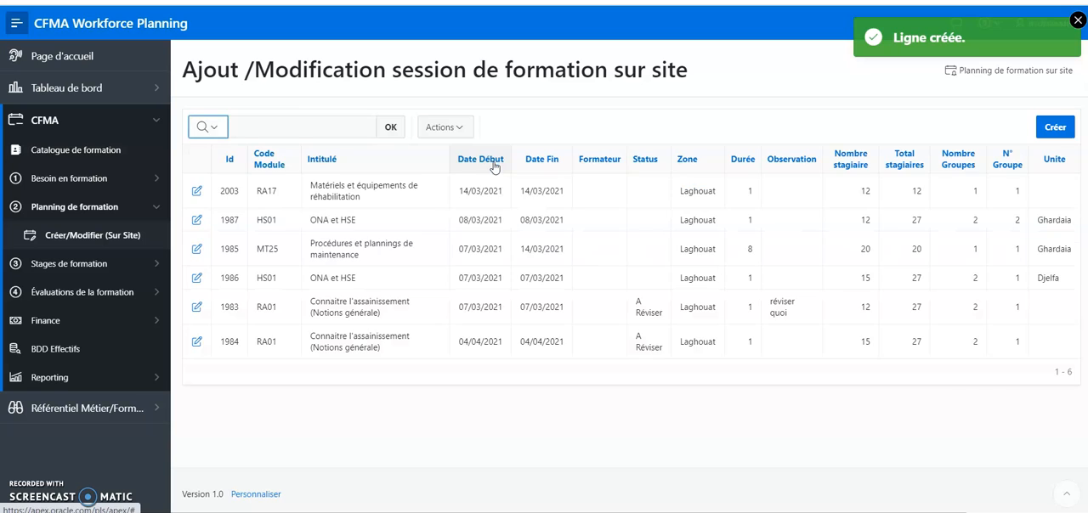
{"action": "left_click", "coordinate": [336, 170]}
{"action": "left_click", "coordinate": [377, 332]}
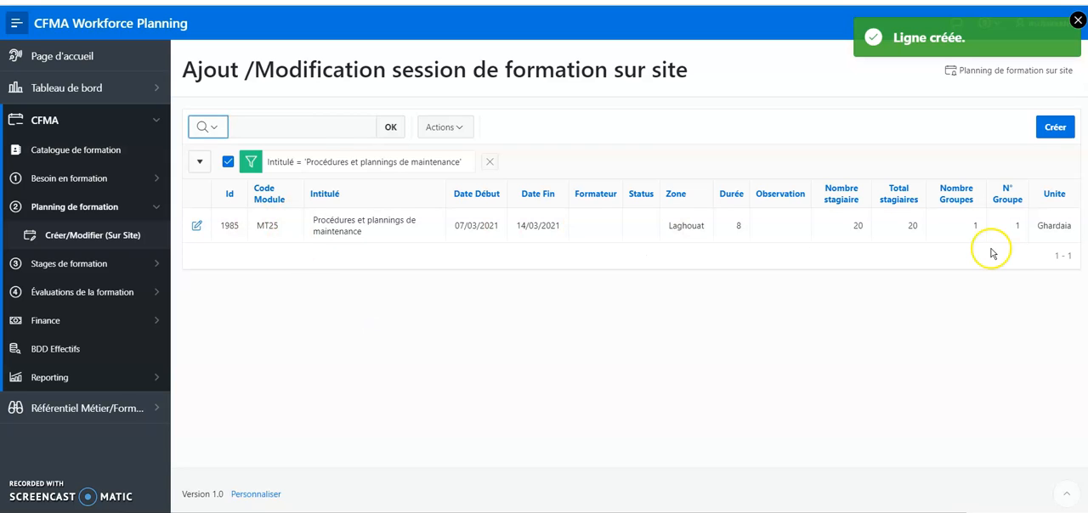
Change the title filter to Matériels et équipements de réhabilitation to check that session's trainee and group numbers
{"action": "left_click", "coordinate": [423, 165]}
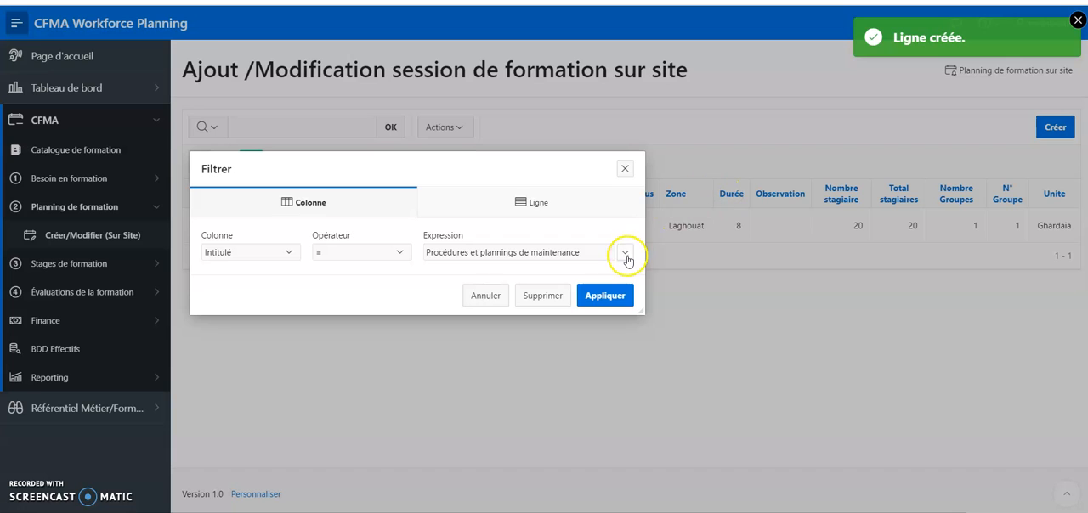
{"action": "left_click", "coordinate": [626, 254]}
{"action": "left_click", "coordinate": [552, 302]}
{"action": "left_click", "coordinate": [605, 296]}
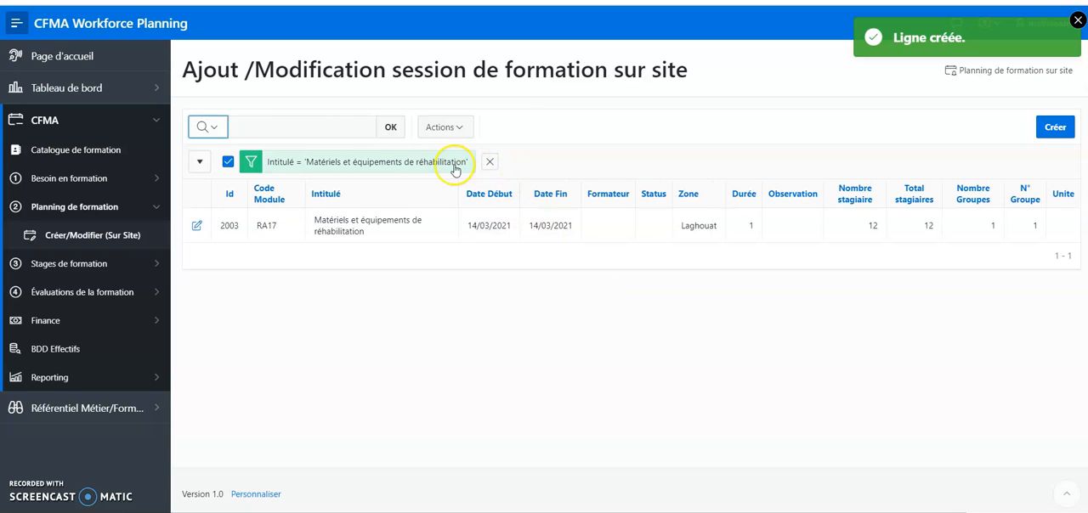
Change the title filter to Connaitre l'assainissement (Notions générale)
{"action": "left_click", "coordinate": [455, 164]}
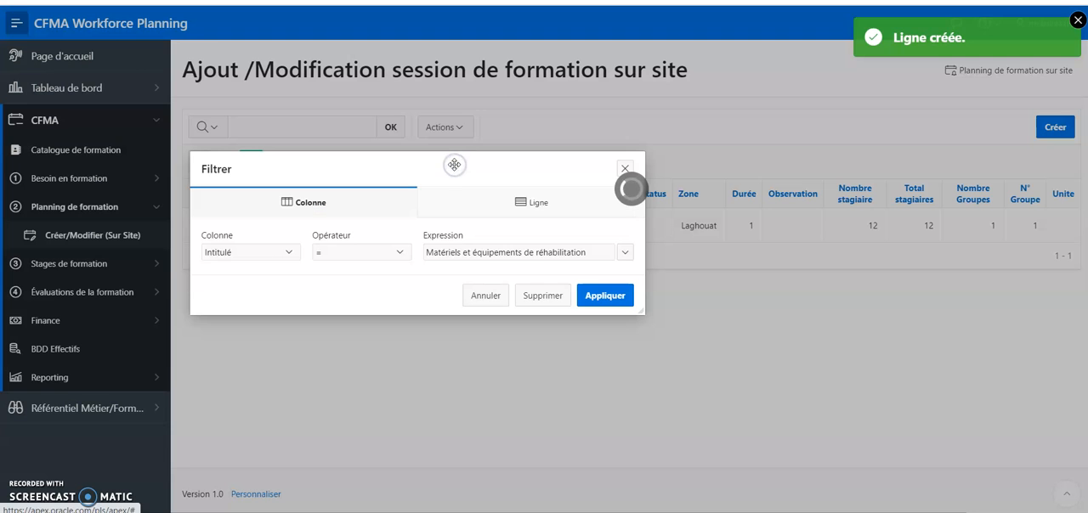
{"action": "left_click", "coordinate": [619, 254]}
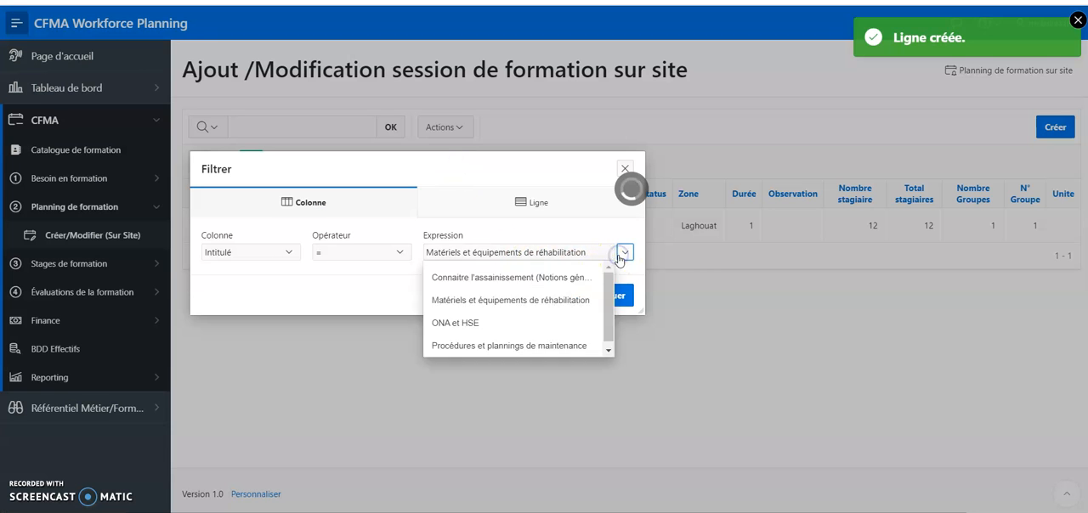
{"action": "left_click", "coordinate": [588, 284]}
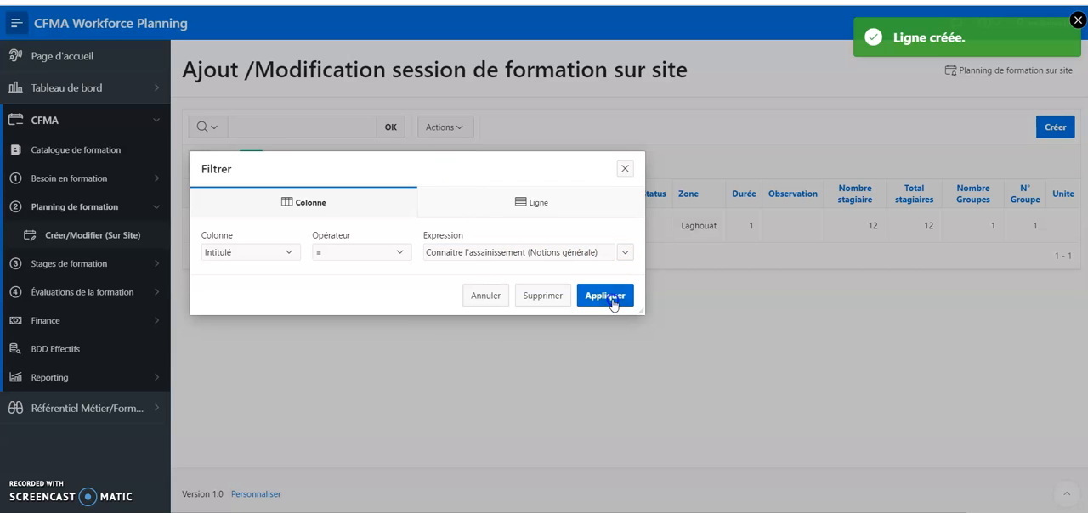
{"action": "left_click", "coordinate": [608, 297]}
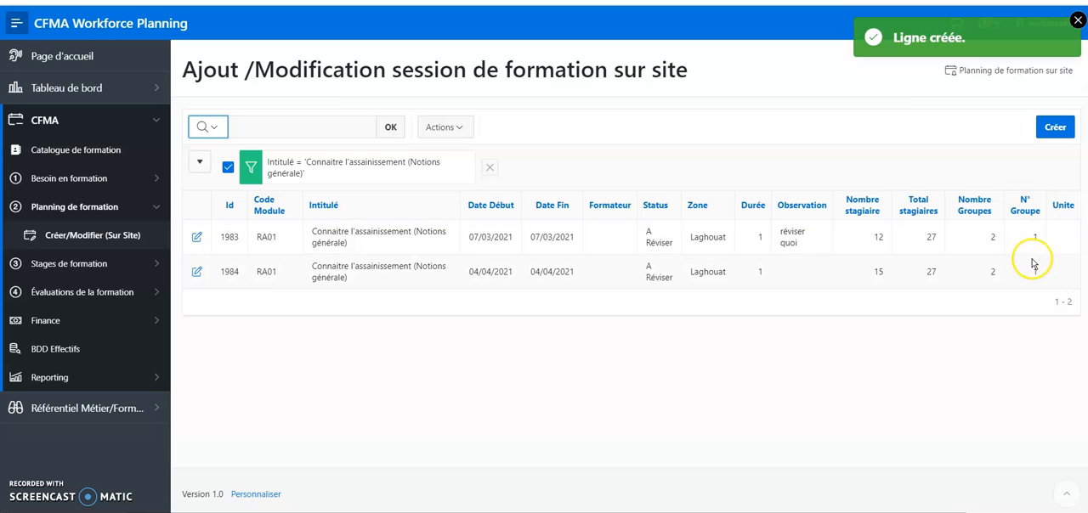
Set the group number of the 04/04/2021 Connaitre l'assainissement session to 2 and apply the change
{"action": "left_click", "coordinate": [197, 272]}
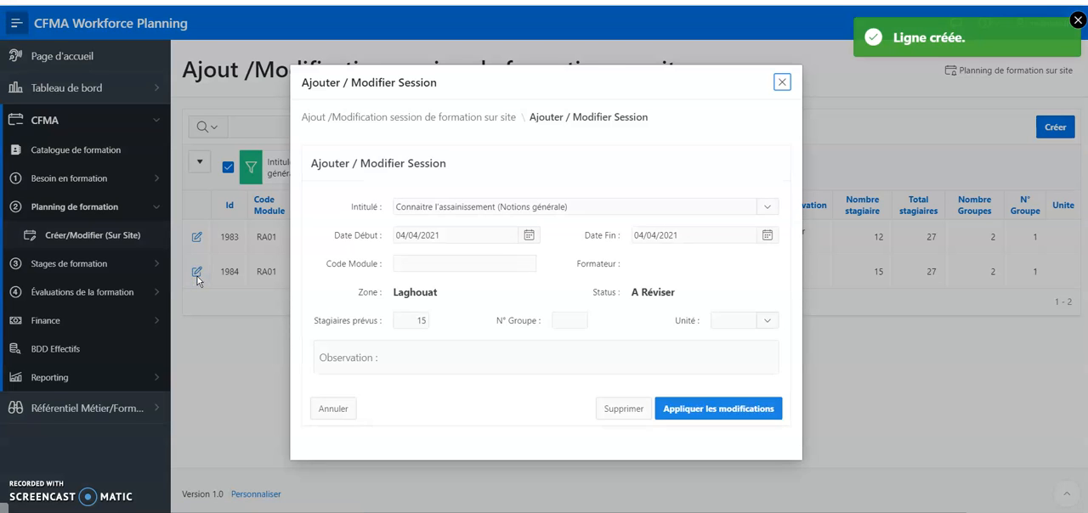
{"action": "left_click", "coordinate": [572, 327]}
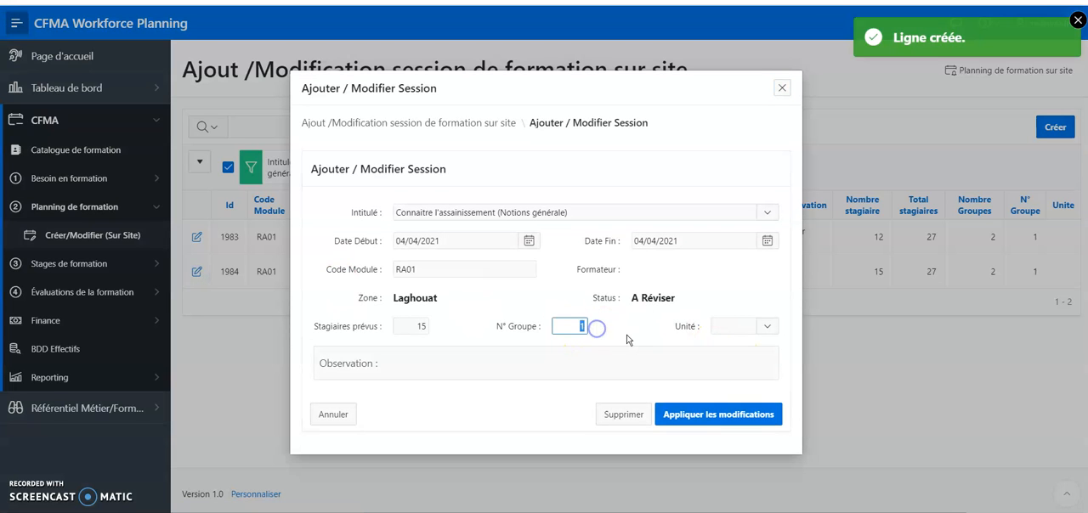
{"action": "left_click", "coordinate": [741, 420]}
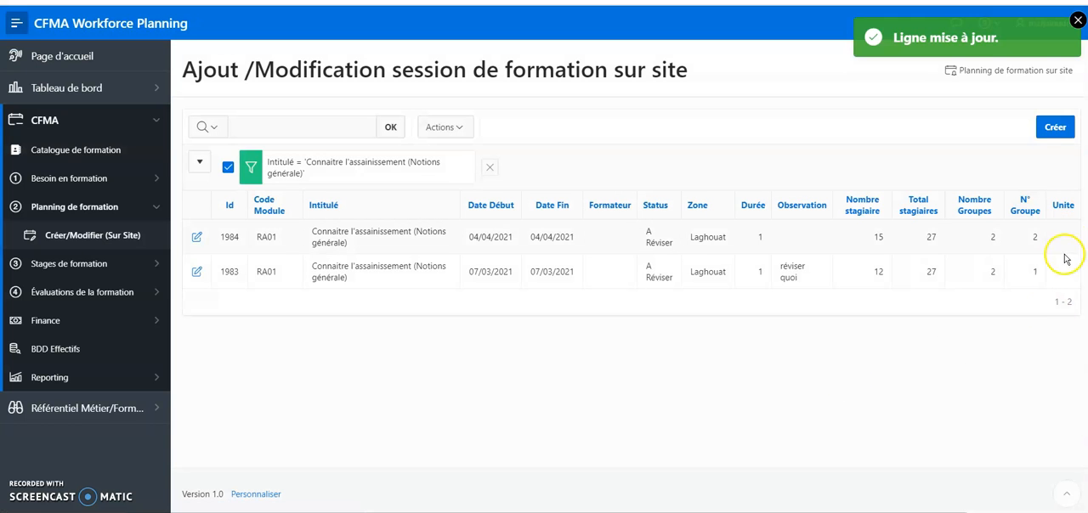
Assign the APS DHW Djelfa unit to the 04/04/2021 Connaitre l'assainissement session and apply the change
{"action": "left_click", "coordinate": [192, 242]}
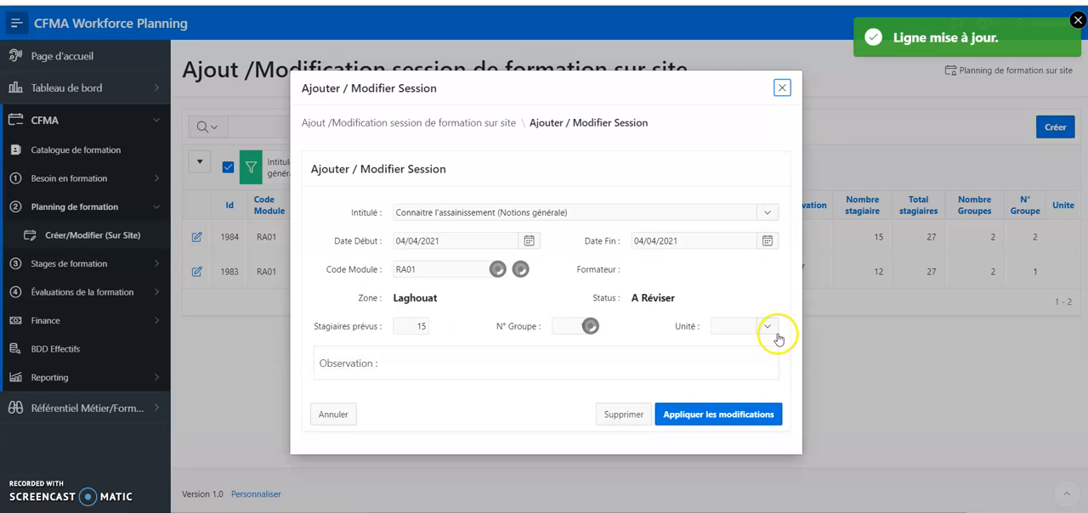
{"action": "left_click", "coordinate": [768, 327]}
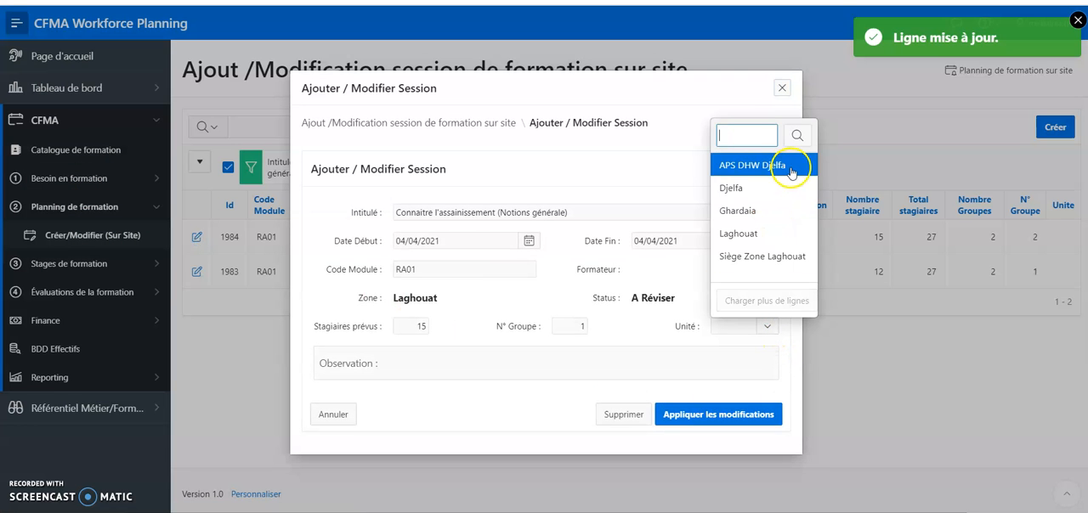
{"action": "left_click", "coordinate": [789, 168]}
{"action": "left_click", "coordinate": [729, 426]}
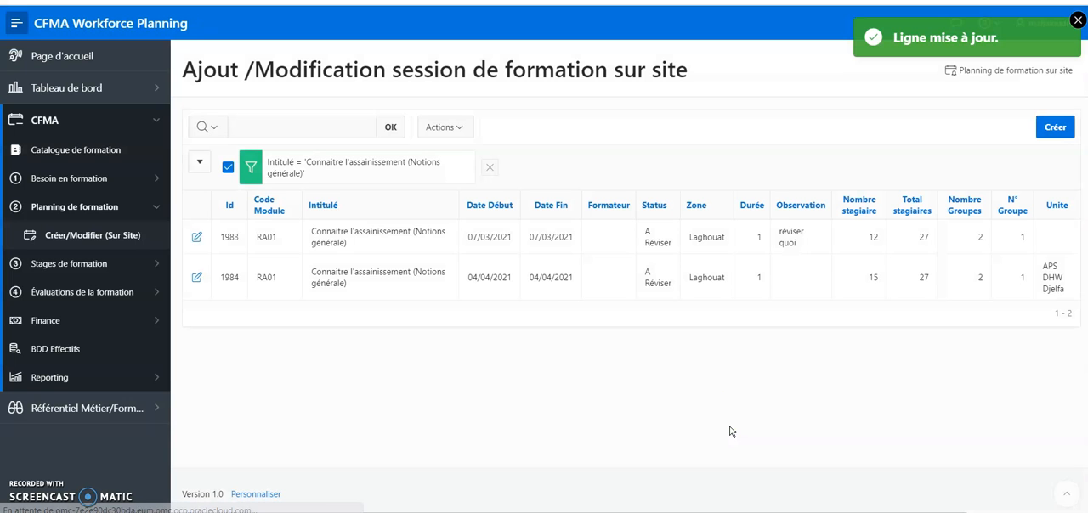
Give the 07/03/2021 Connaitre l'assainissement session group number 2 and the Djelfa unit, apply the changes and clear the title filter
{"action": "left_click", "coordinate": [196, 242]}
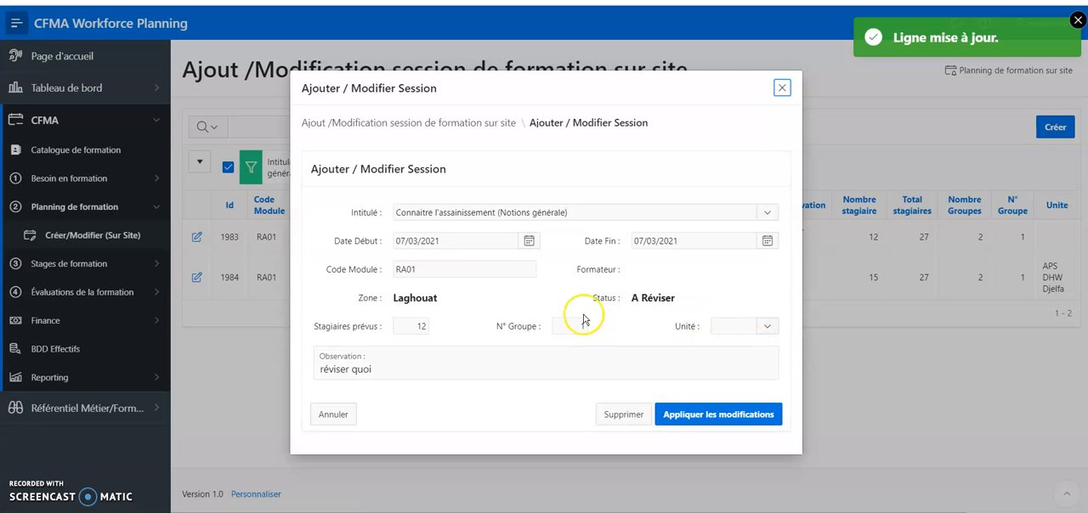
{"action": "left_click_drag", "start_coordinate": [578, 326], "coordinate": [656, 337]}
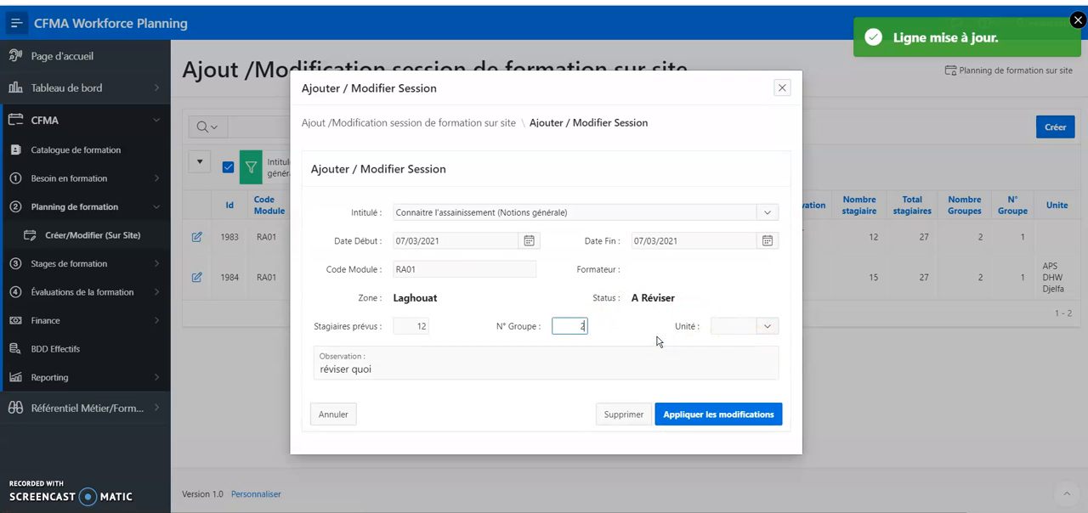
{"action": "left_click", "coordinate": [769, 326]}
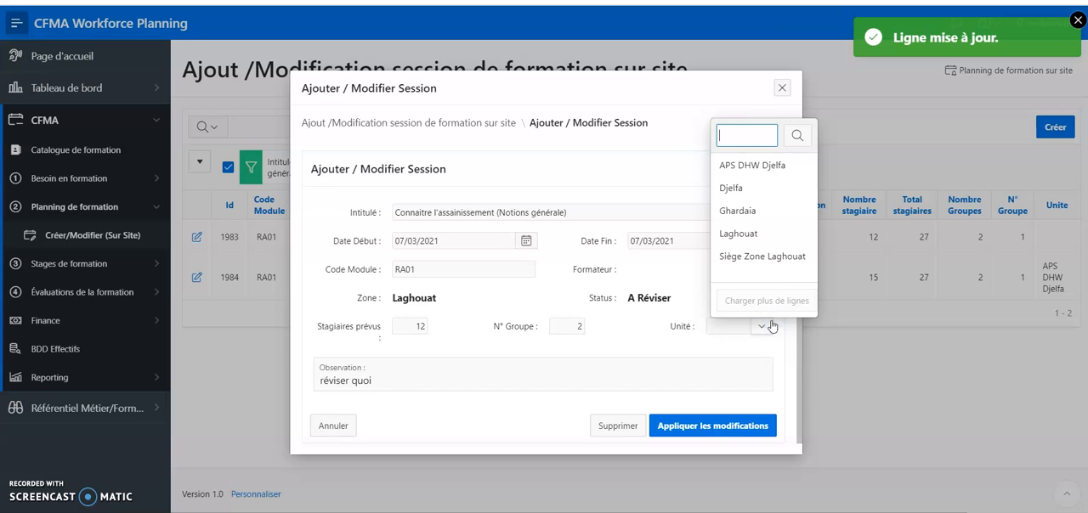
{"action": "left_click", "coordinate": [771, 188]}
{"action": "left_click", "coordinate": [739, 422]}
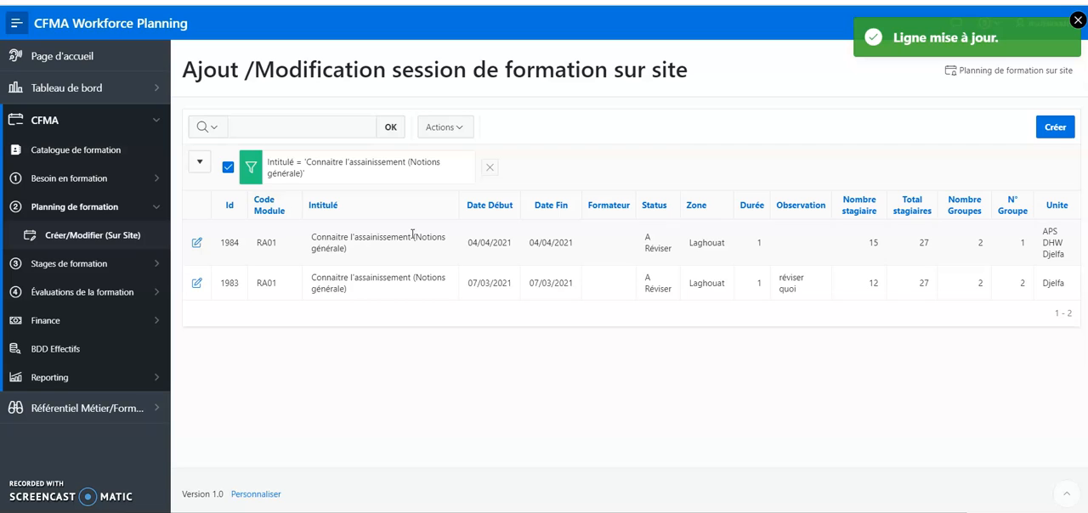
{"action": "left_click", "coordinate": [491, 169]}
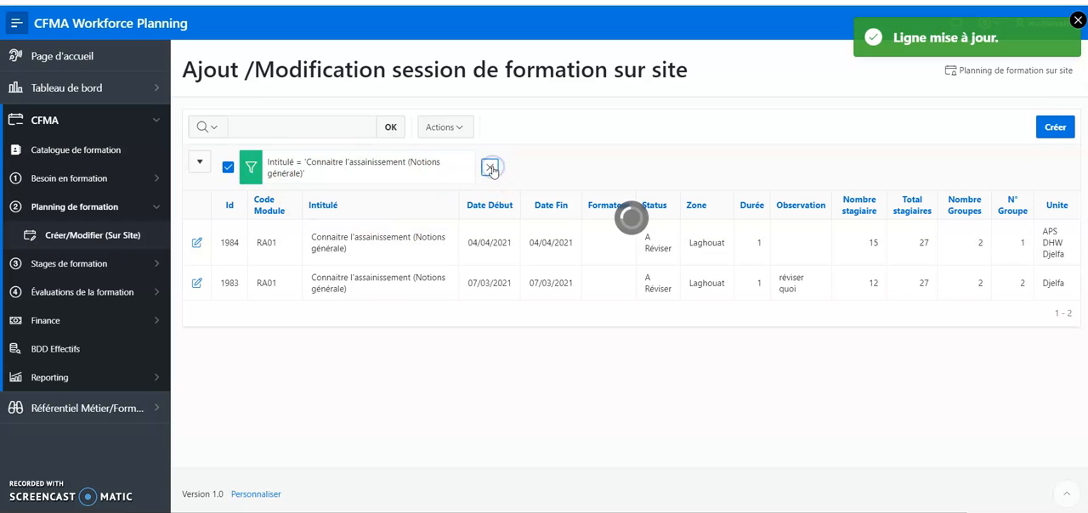
{"action": "left_click", "coordinate": [1077, 22]}
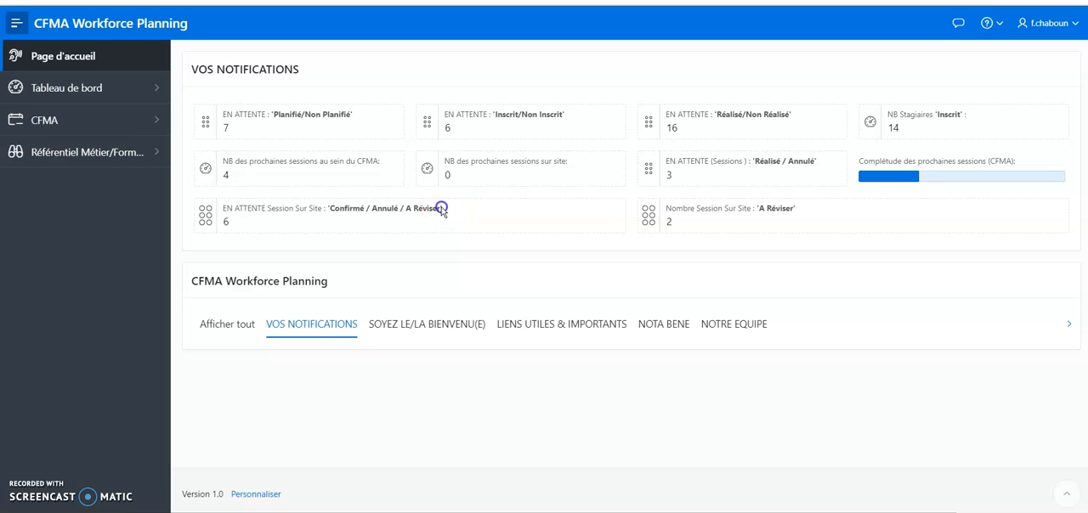
Open the list of on-site sessions in the CFMA training planning
{"action": "left_click", "coordinate": [156, 120]}
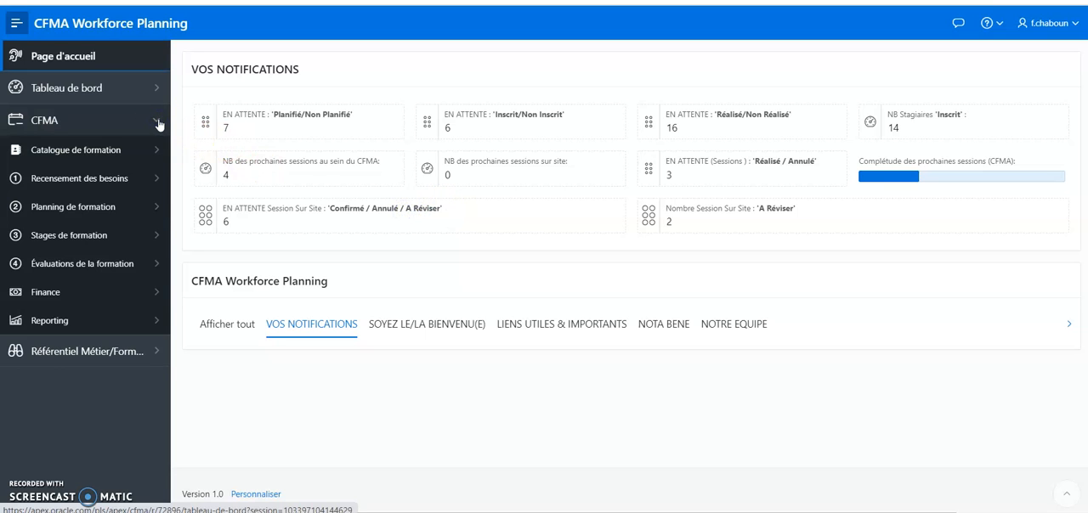
{"action": "left_click", "coordinate": [156, 207]}
{"action": "left_click", "coordinate": [82, 291]}
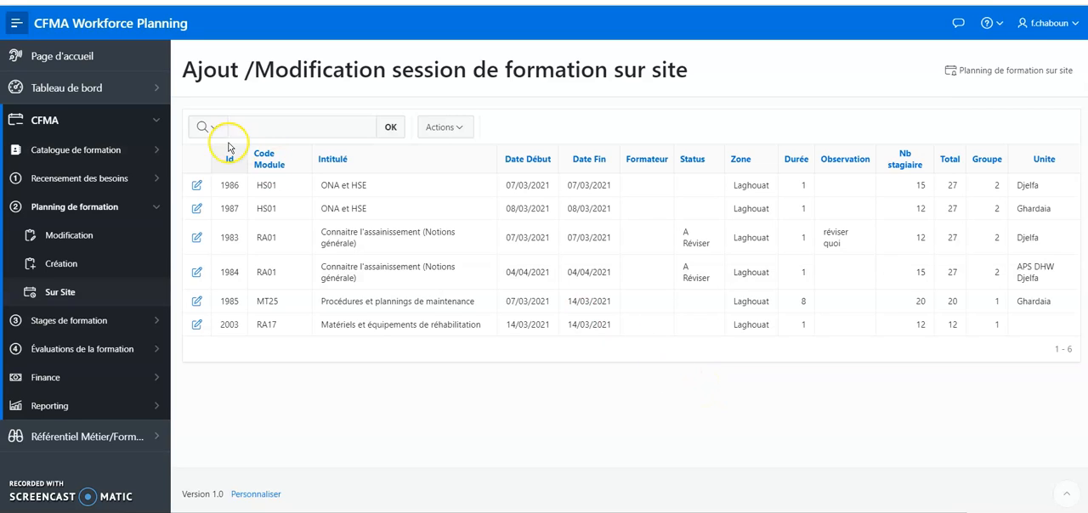
Set the 07/03/2021 ONA et HSE session to A Réviser with the observation "veuillez revoir la date : 14/03/21" and apply the changes
{"action": "left_click", "coordinate": [196, 185]}
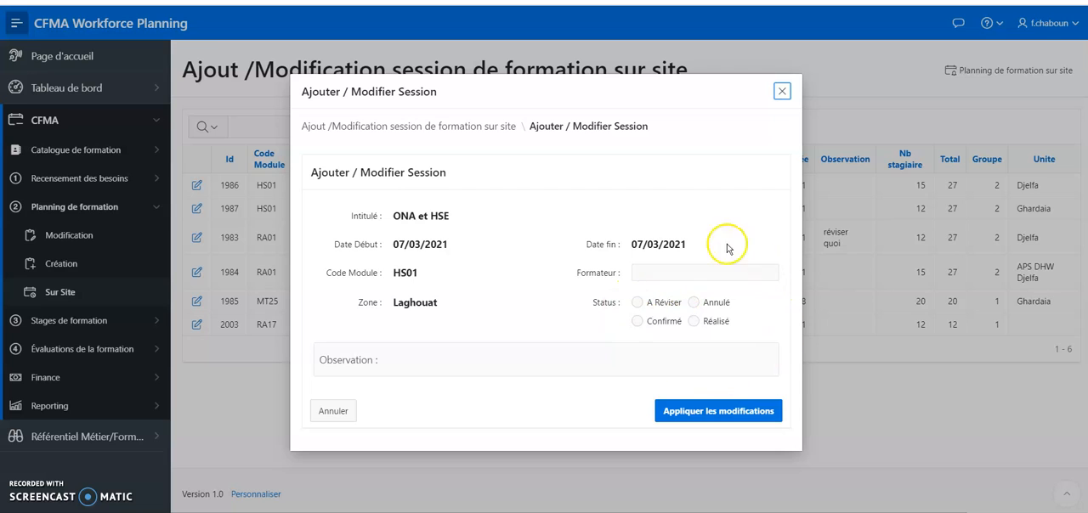
{"action": "left_click", "coordinate": [631, 304]}
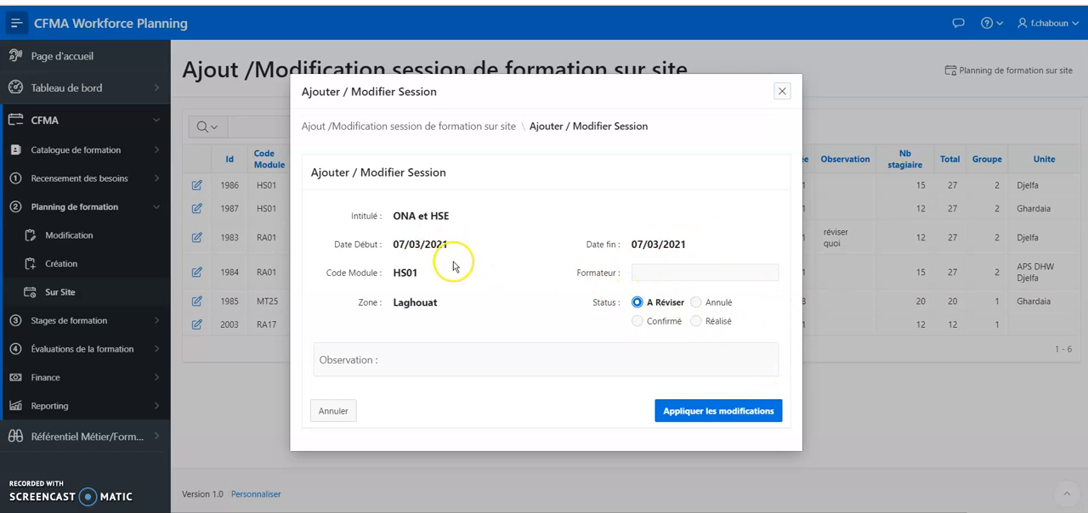
{"action": "left_click", "coordinate": [479, 362]}
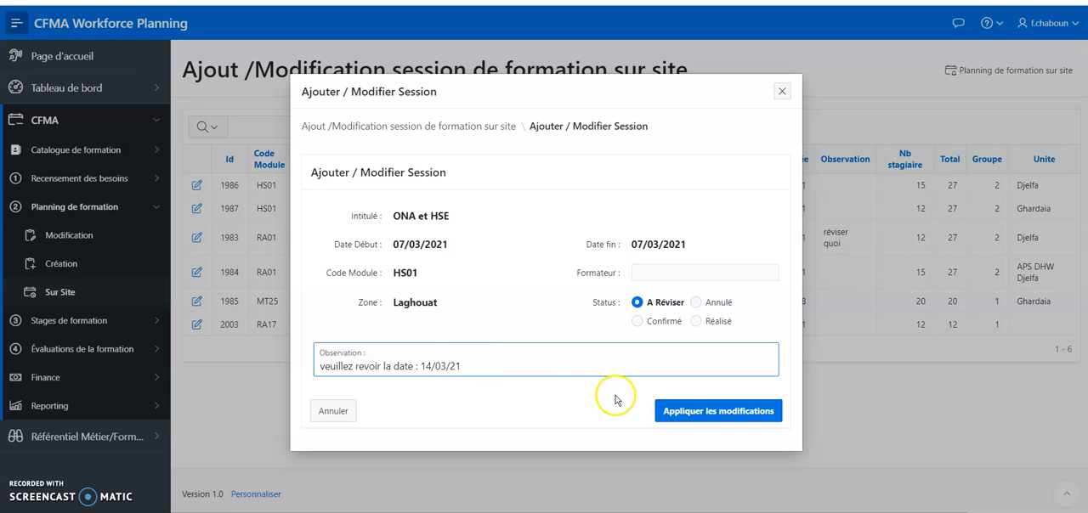
{"action": "left_click", "coordinate": [690, 411]}
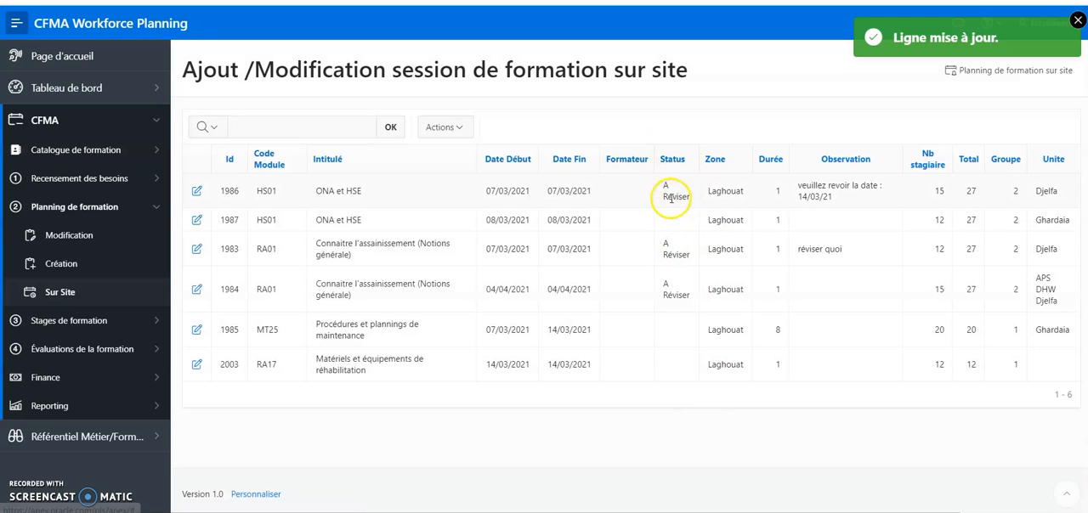
Set the status of the 08/03/2021 ONA et HSE session to Confirmé and apply the change
{"action": "left_click", "coordinate": [197, 224]}
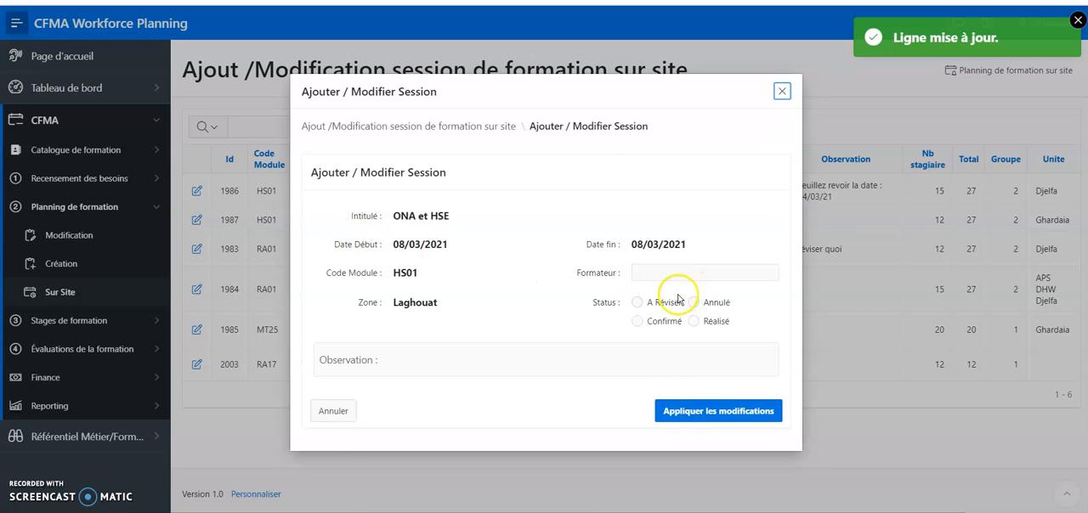
{"action": "left_click", "coordinate": [666, 324]}
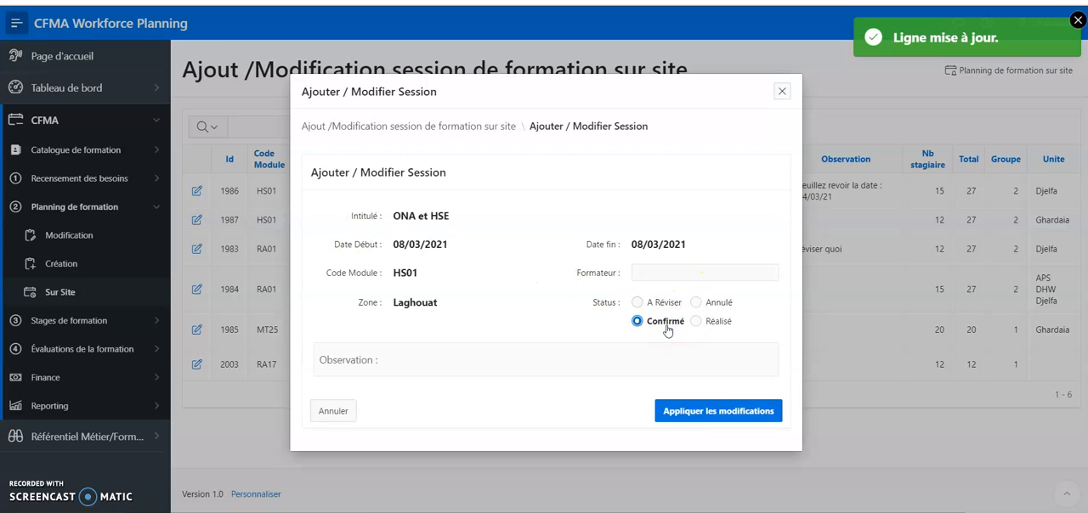
{"action": "left_click", "coordinate": [714, 415]}
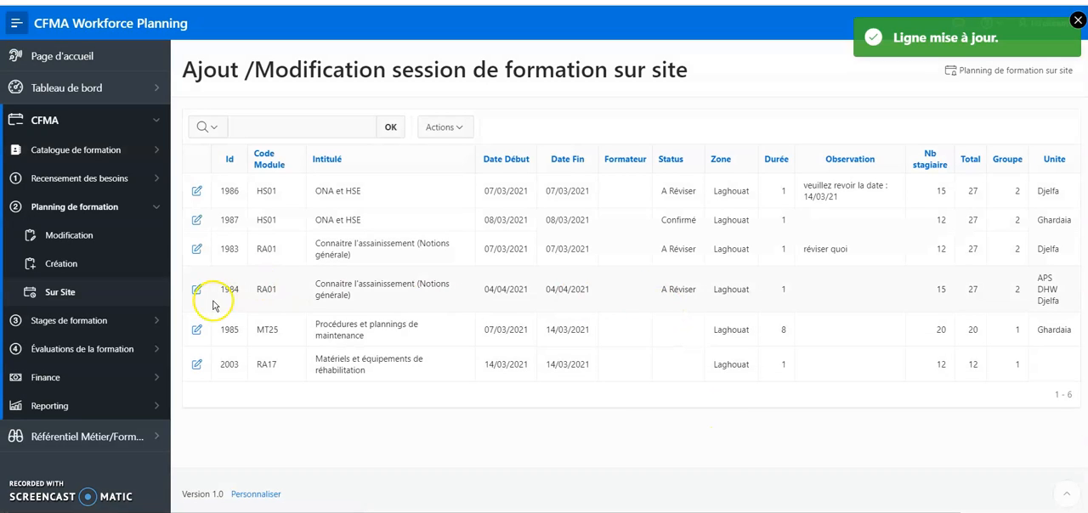
Set the status of the Procédures et plannings de maintenance session to A Réviser and apply the change
{"action": "left_click", "coordinate": [197, 330]}
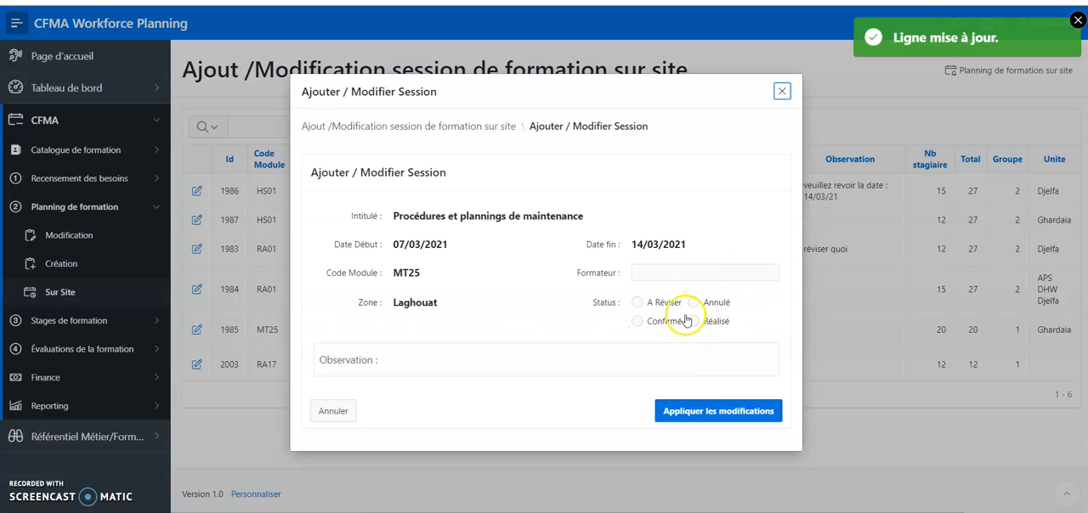
{"action": "left_click", "coordinate": [639, 304]}
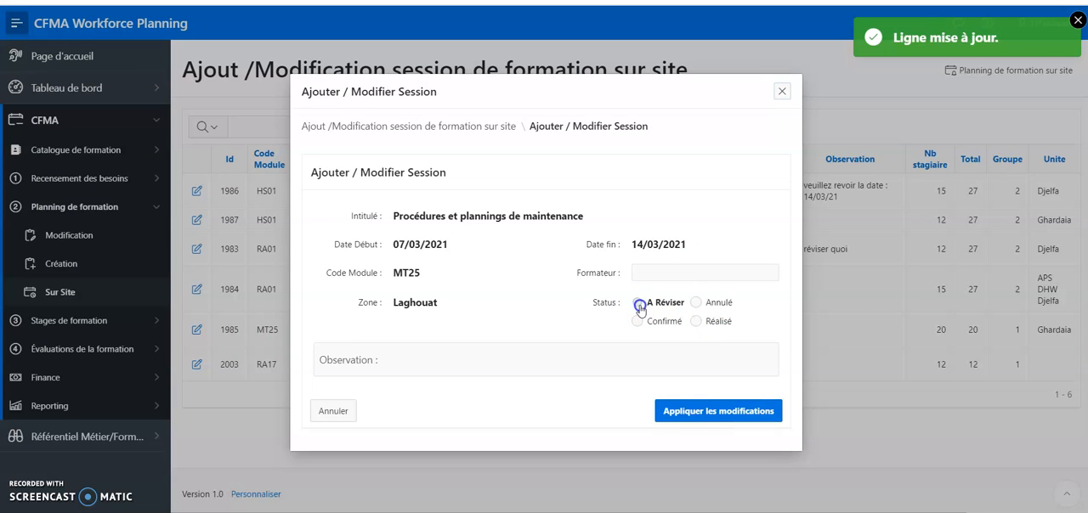
{"action": "left_click", "coordinate": [694, 413]}
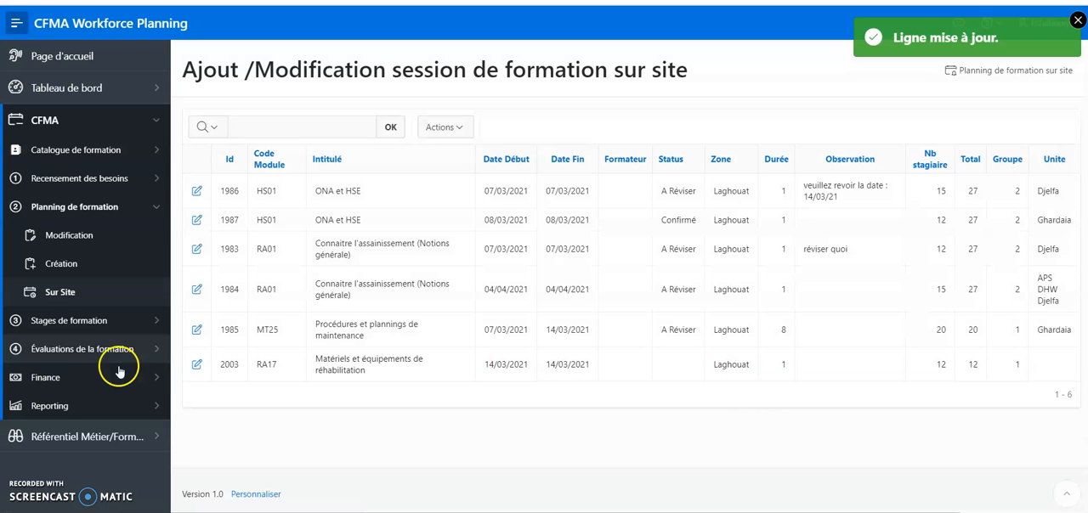
Set the status of the Matériels et équipements de réhabilitation session to Confirmé and apply the change
{"action": "left_click", "coordinate": [190, 369]}
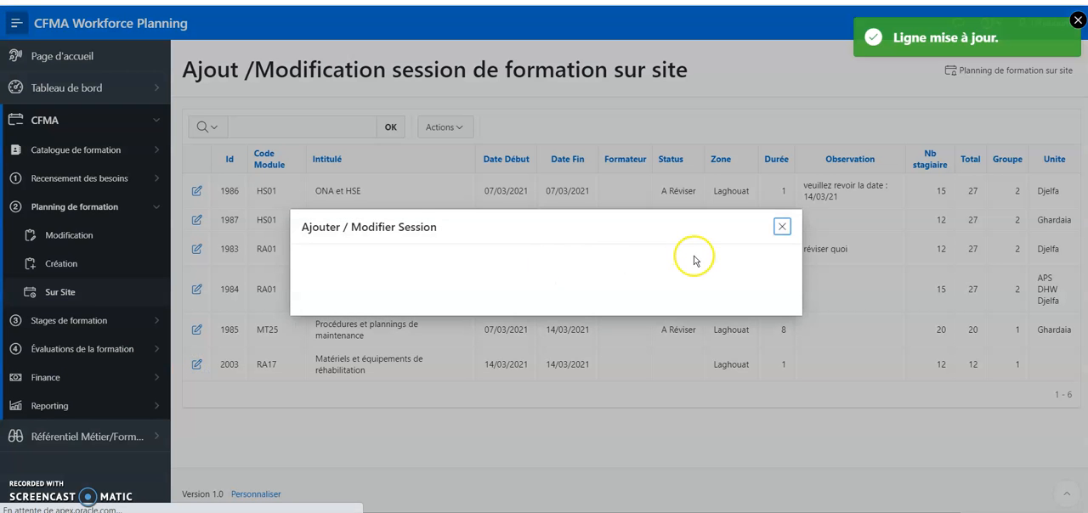
{"action": "left_click", "coordinate": [637, 320]}
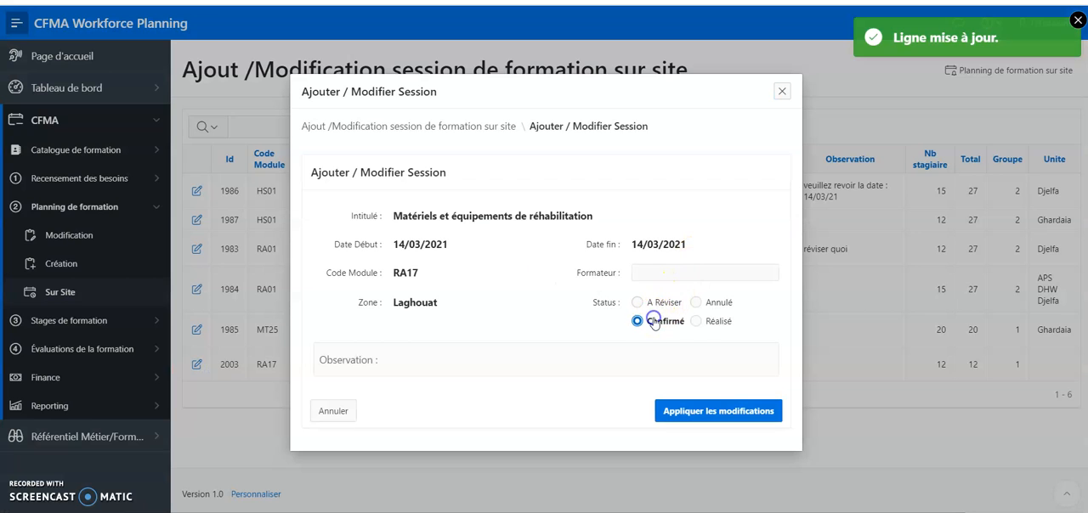
{"action": "left_click", "coordinate": [722, 408]}
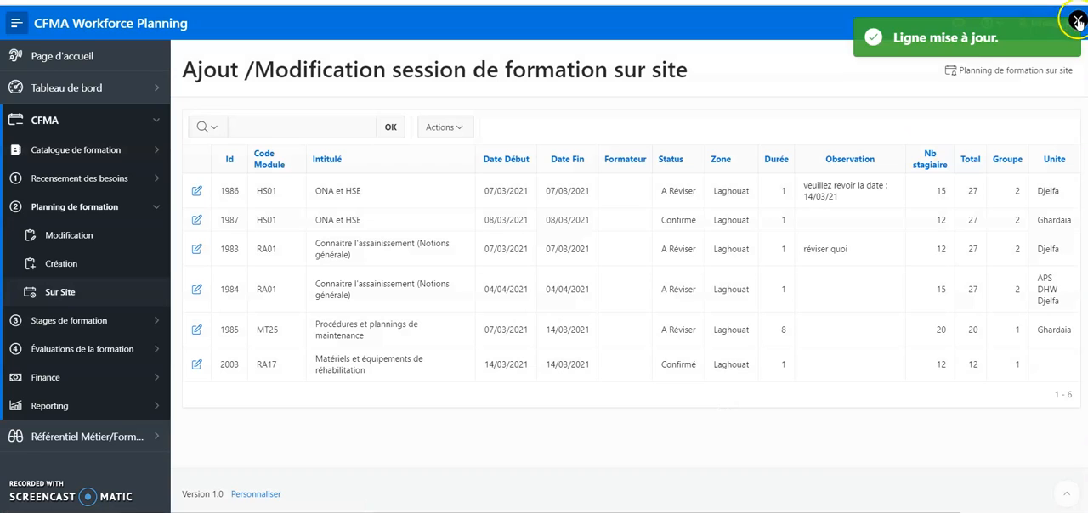
Dismiss the update notice and switch from the current account to the other user's account
{"action": "left_click", "coordinate": [1077, 21]}
{"action": "left_click", "coordinate": [1077, 23]}
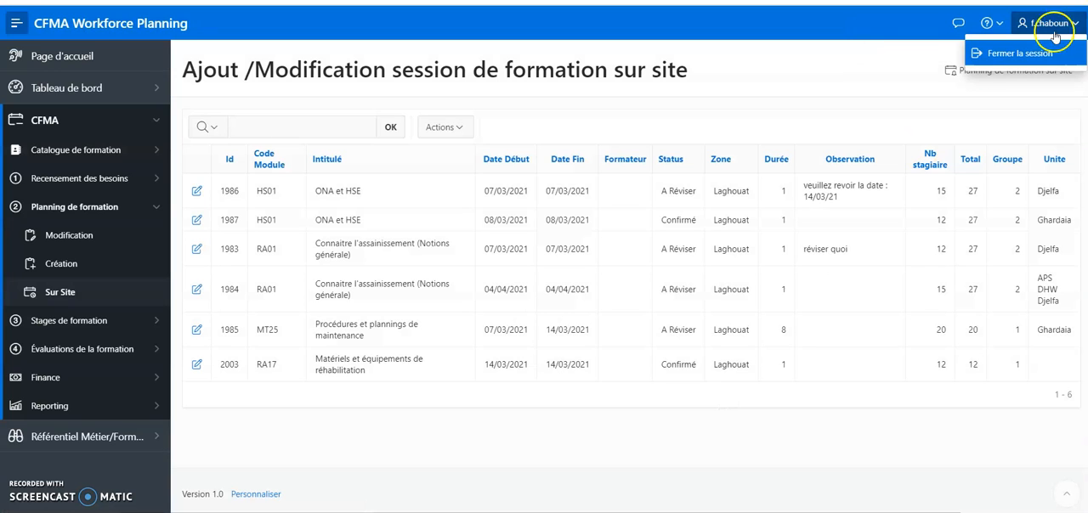
{"action": "left_click", "coordinate": [877, 74]}
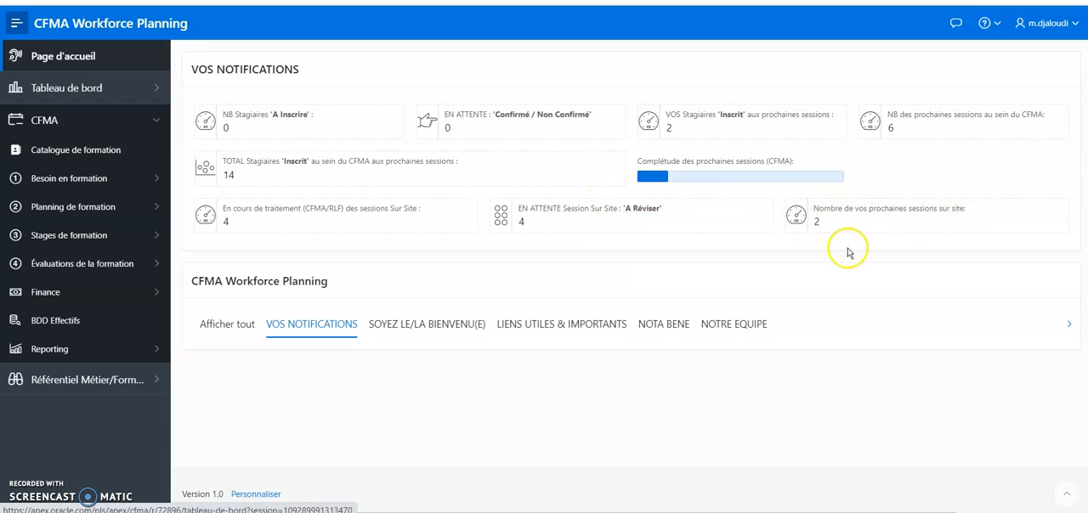
View the on-site training planning, and open the page for creating and modifying on-site sessions
{"action": "left_click", "coordinate": [113, 209]}
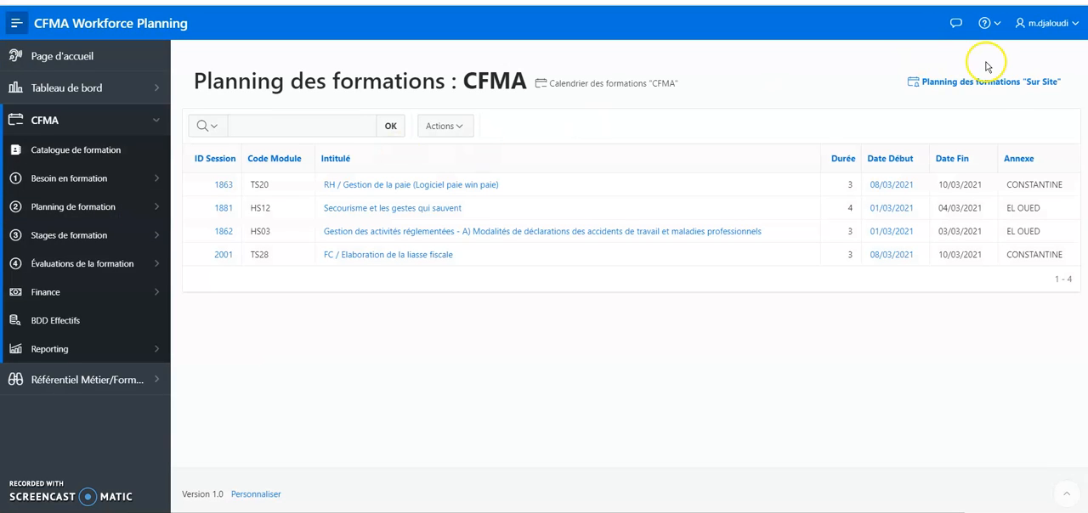
{"action": "left_click", "coordinate": [1010, 85]}
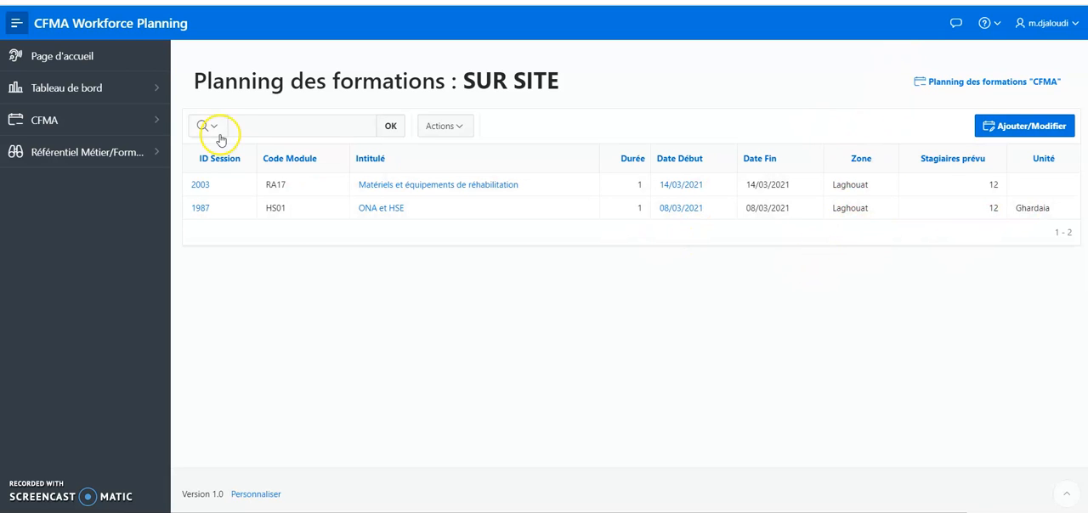
{"action": "left_click", "coordinate": [158, 125]}
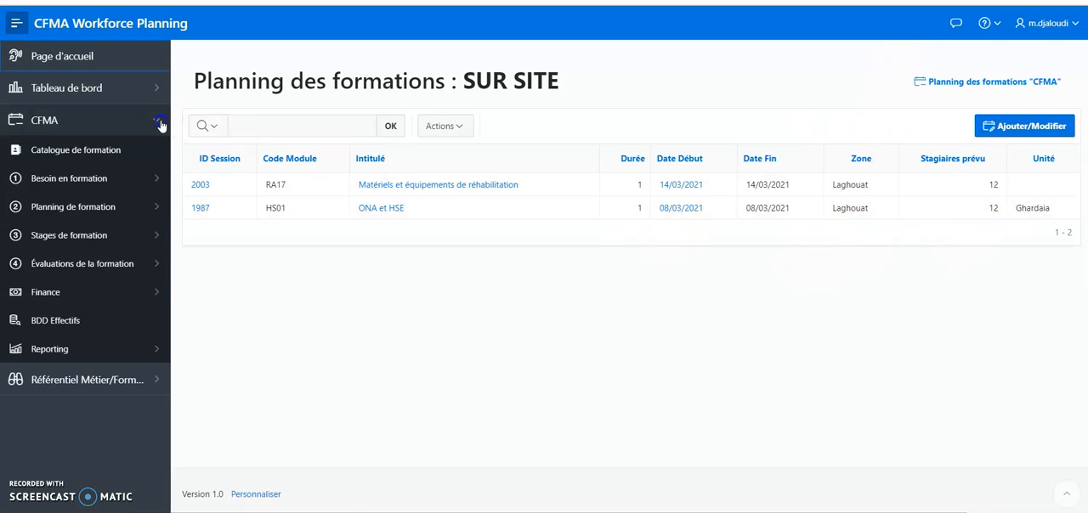
{"action": "left_click", "coordinate": [157, 208]}
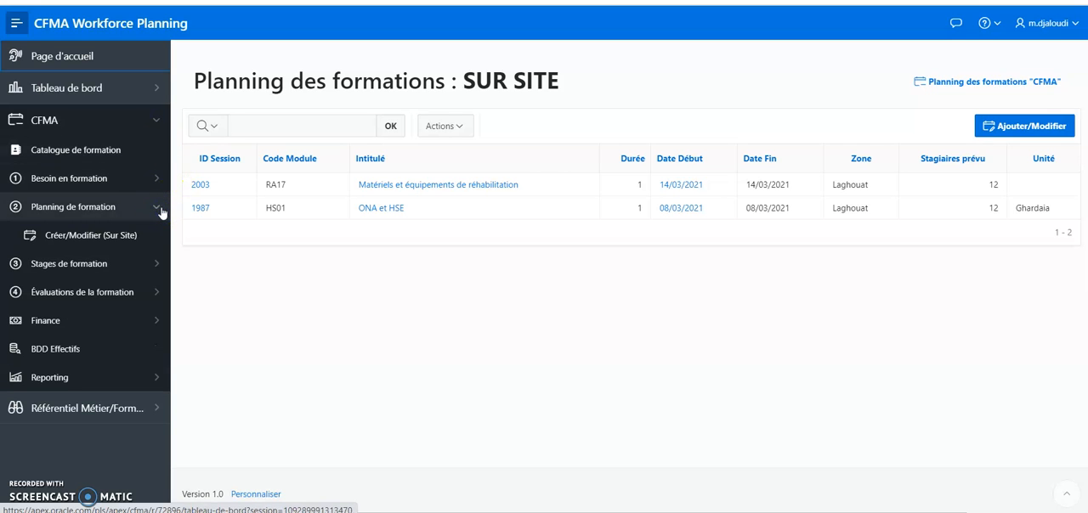
{"action": "left_click", "coordinate": [93, 236]}
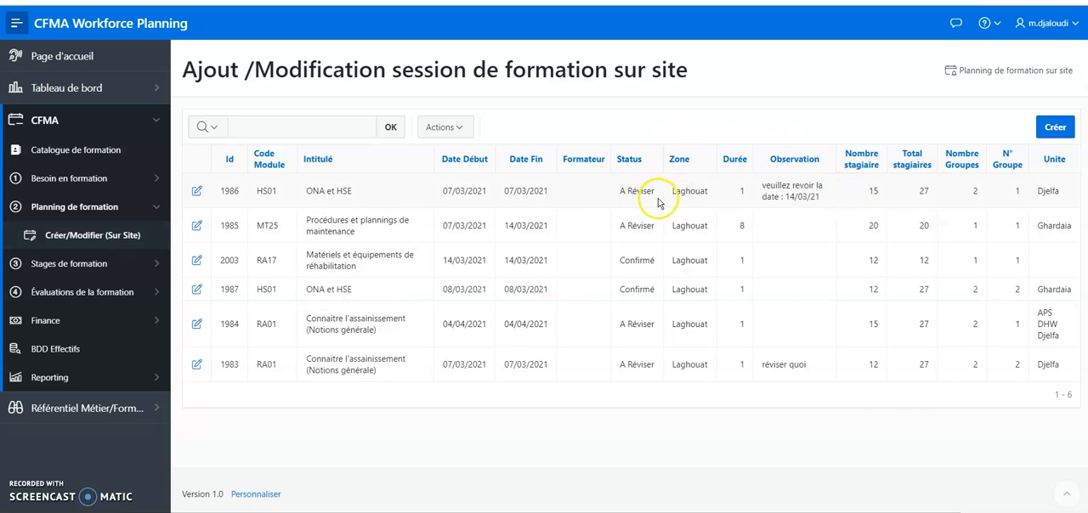
Filter the on-site training sessions by the status A Réviser
{"action": "left_click_drag", "start_coordinate": [634, 192], "coordinate": [662, 196]}
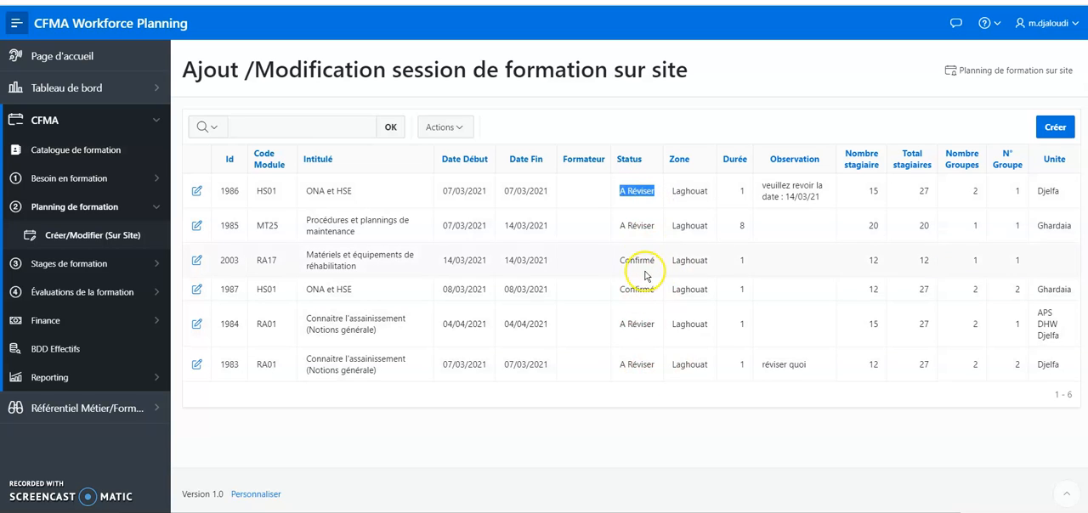
{"action": "left_click", "coordinate": [647, 162]}
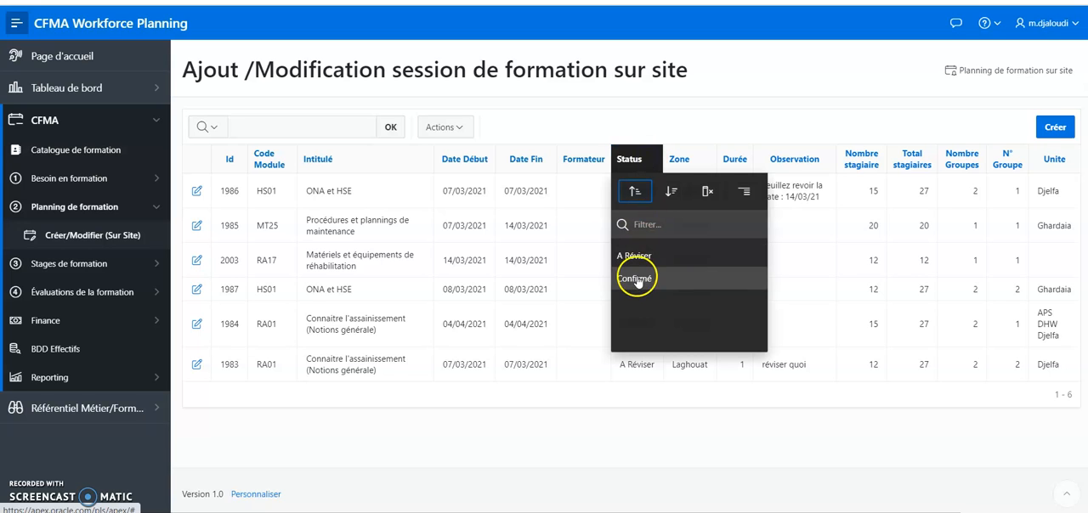
{"action": "left_click", "coordinate": [652, 255]}
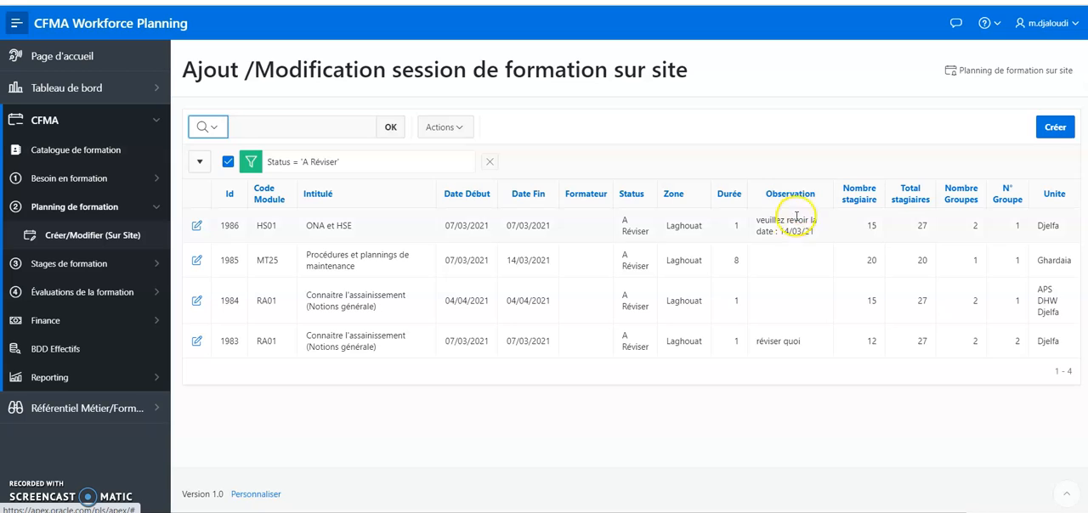
Set the start and end dates of the ONA et HSE session to 14/03/2021, as its observation requests
{"action": "left_click_drag", "start_coordinate": [822, 240], "coordinate": [752, 221]}
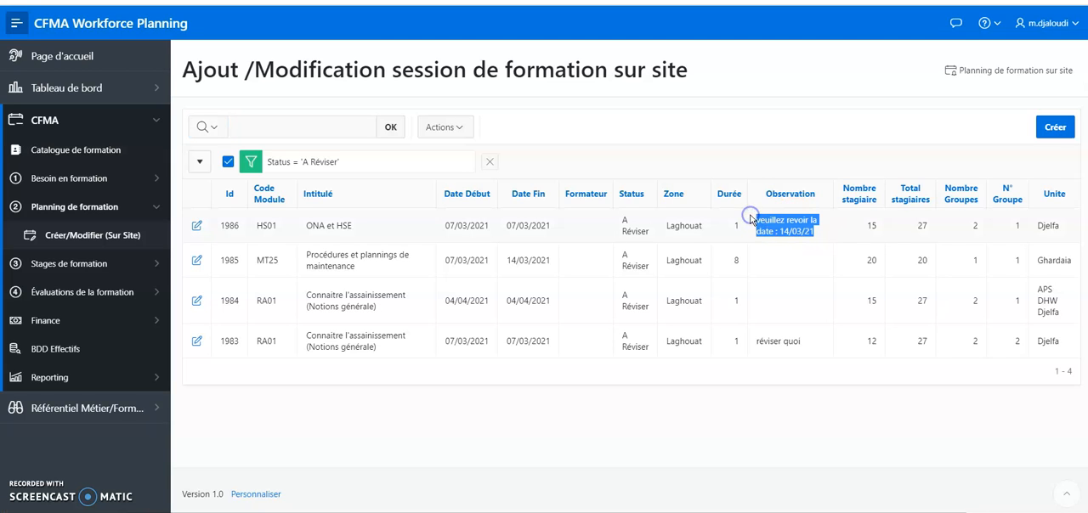
{"action": "left_click", "coordinate": [198, 226]}
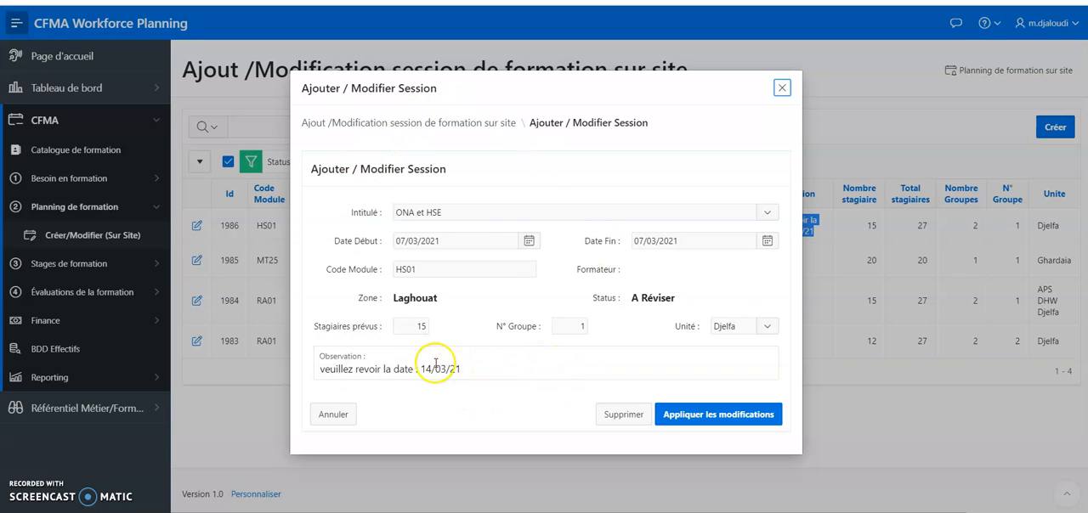
{"action": "left_click", "coordinate": [528, 242]}
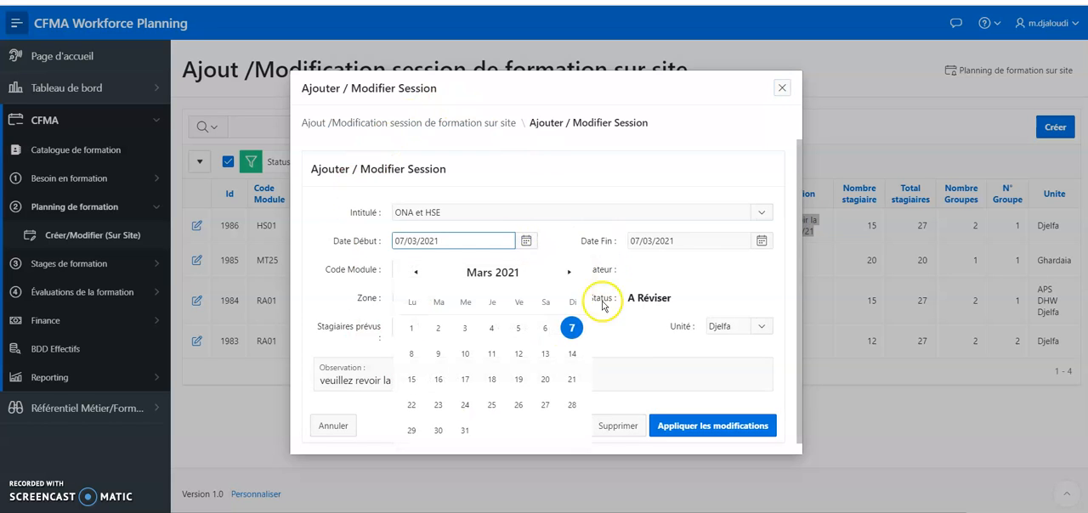
{"action": "left_click", "coordinate": [572, 355]}
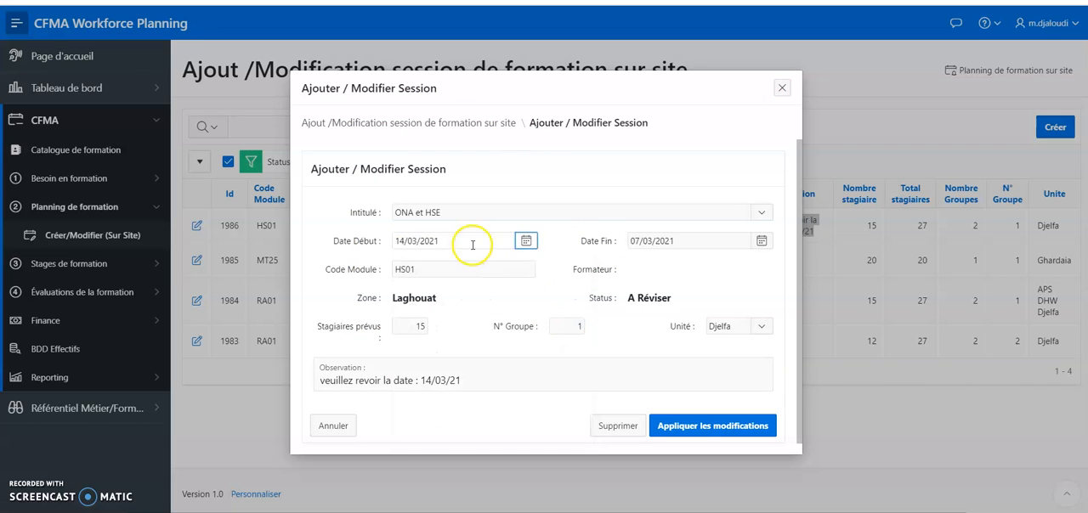
{"action": "left_click", "coordinate": [761, 242]}
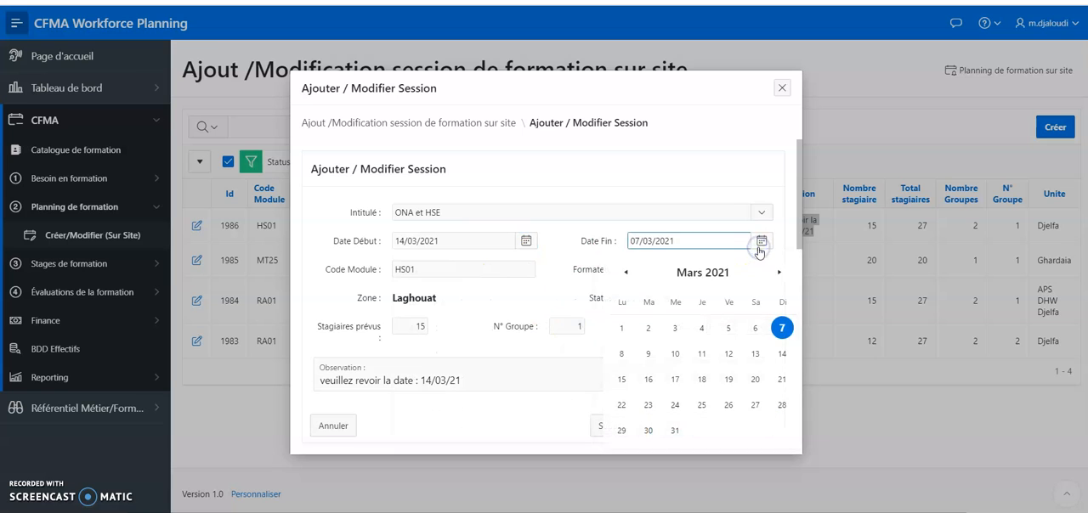
{"action": "left_click", "coordinate": [781, 355]}
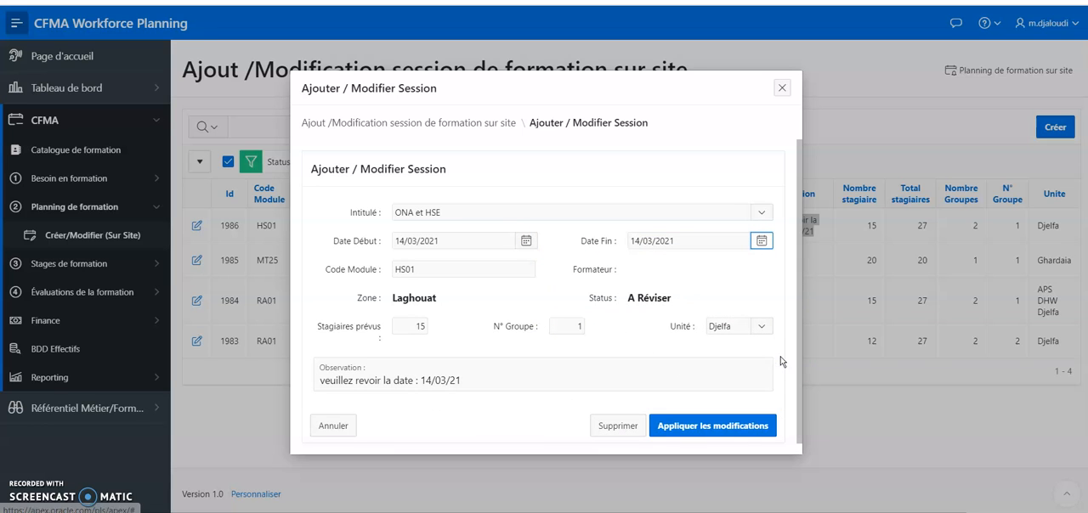
Append ". Date modifier" to the ONA et HSE session's observation and apply the changes
{"action": "left_click", "coordinate": [512, 375]}
{"action": "type", "text": ". Date modifier"}
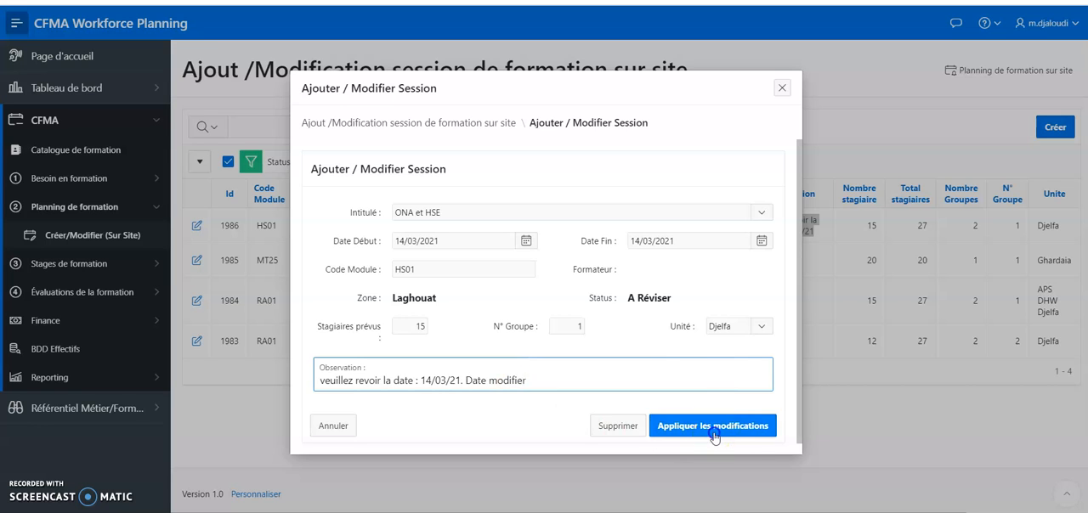
{"action": "left_click", "coordinate": [714, 435]}
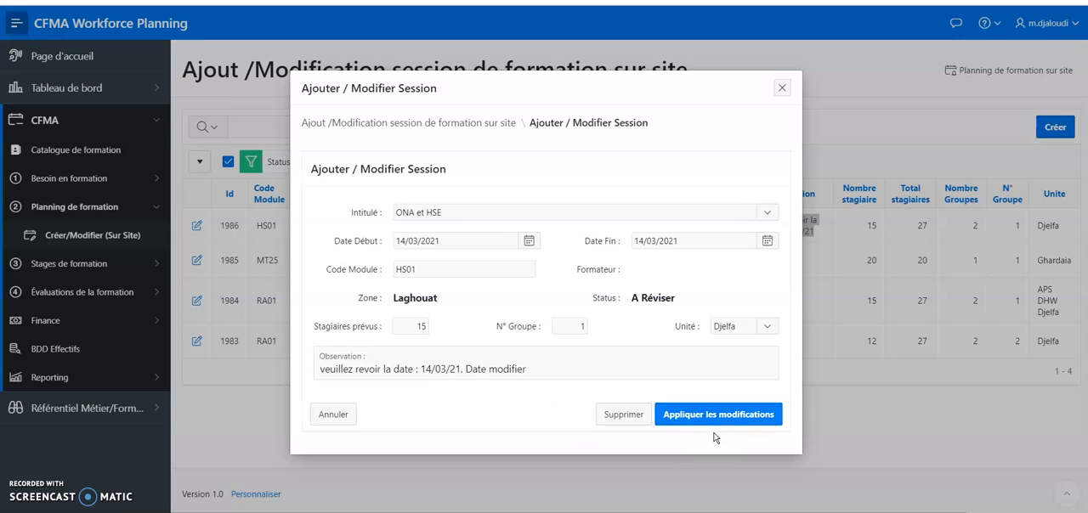
{"action": "left_click", "coordinate": [728, 415]}
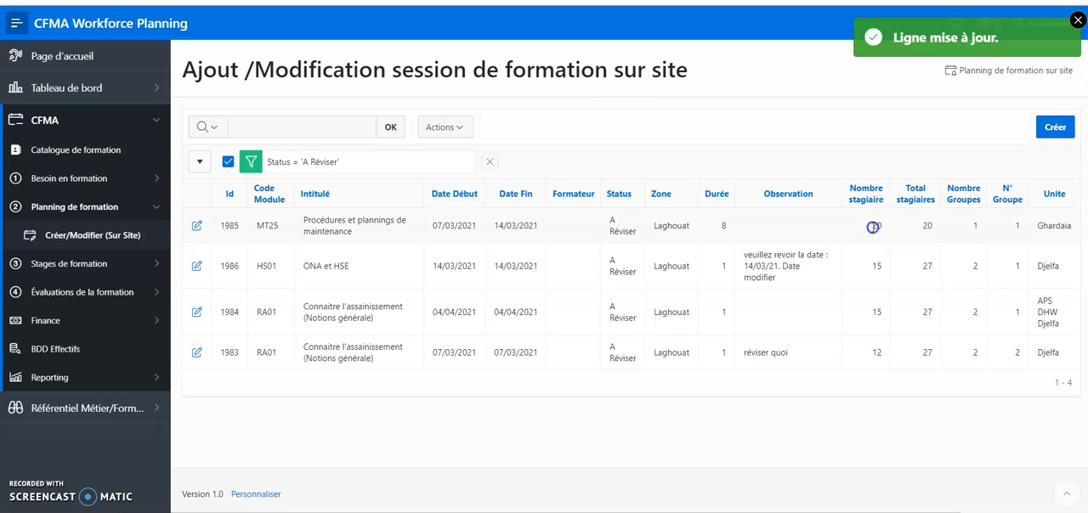
Set the Procédures et plannings de maintenance session to 15 expected trainees and end date 07/03/2021, and apply the changes
{"action": "left_click", "coordinate": [198, 226]}
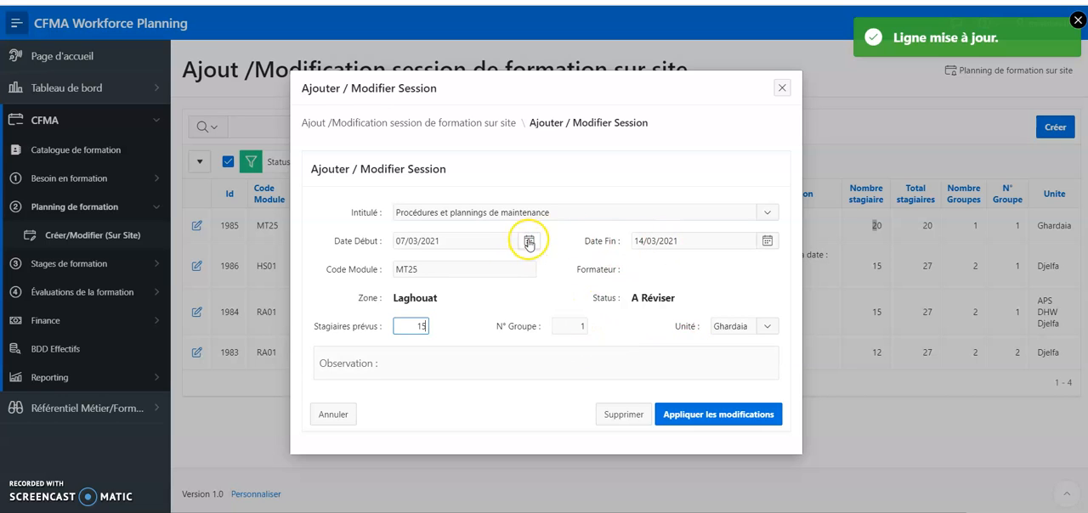
{"action": "left_click", "coordinate": [767, 244]}
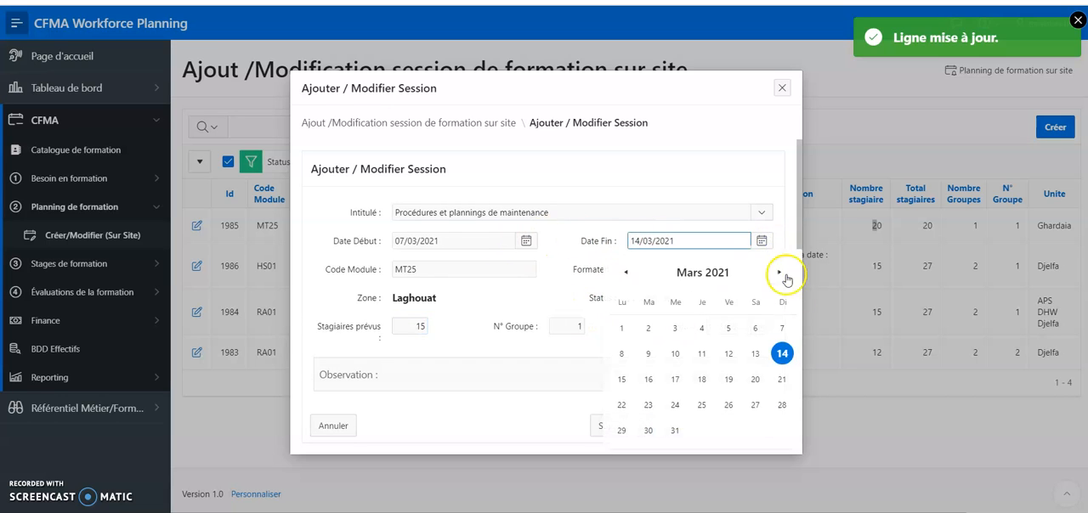
{"action": "left_click", "coordinate": [781, 327]}
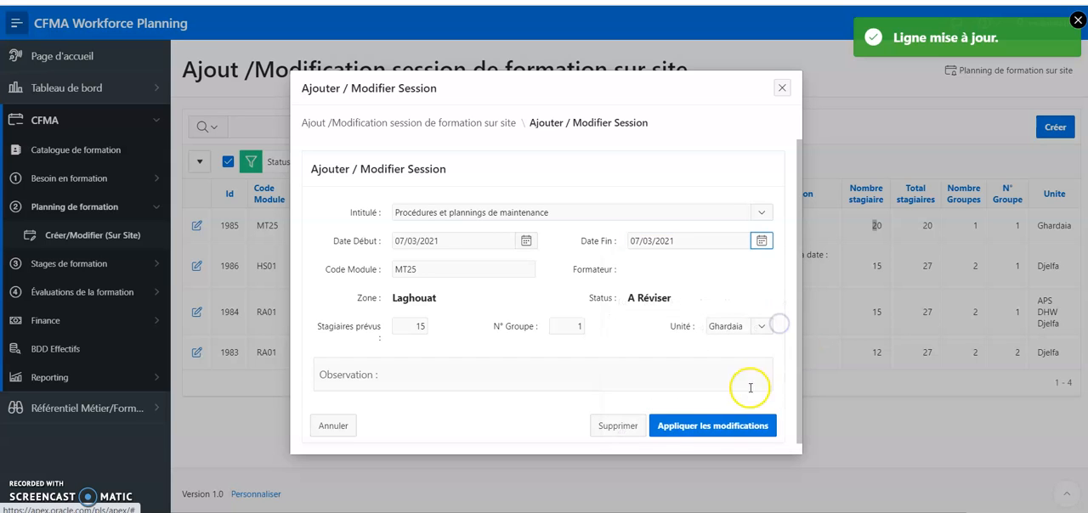
{"action": "left_click", "coordinate": [723, 429]}
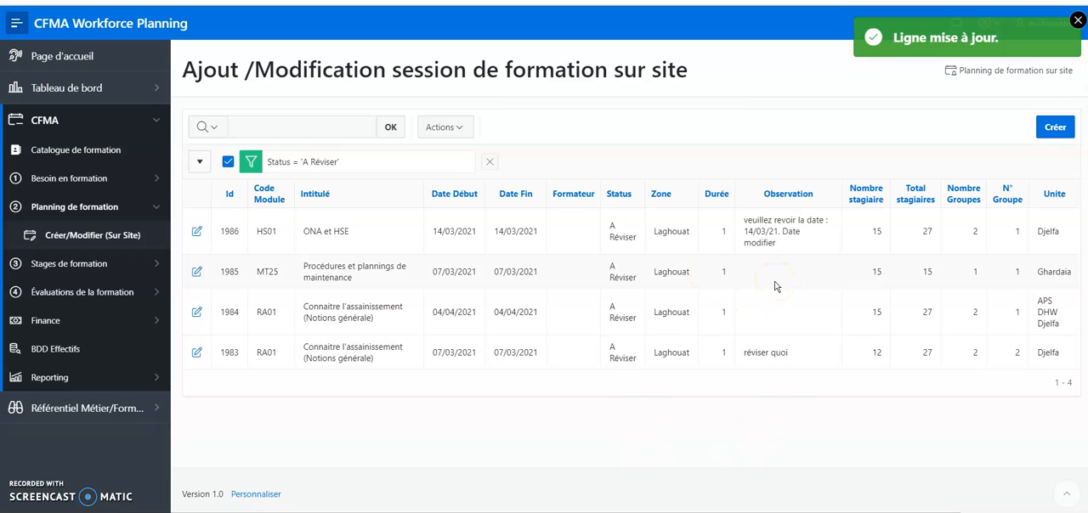
Remove the status filter and check which fields of the confirmed Matériels et équipements de réhabilitation session can be edited
{"action": "left_click", "coordinate": [490, 163]}
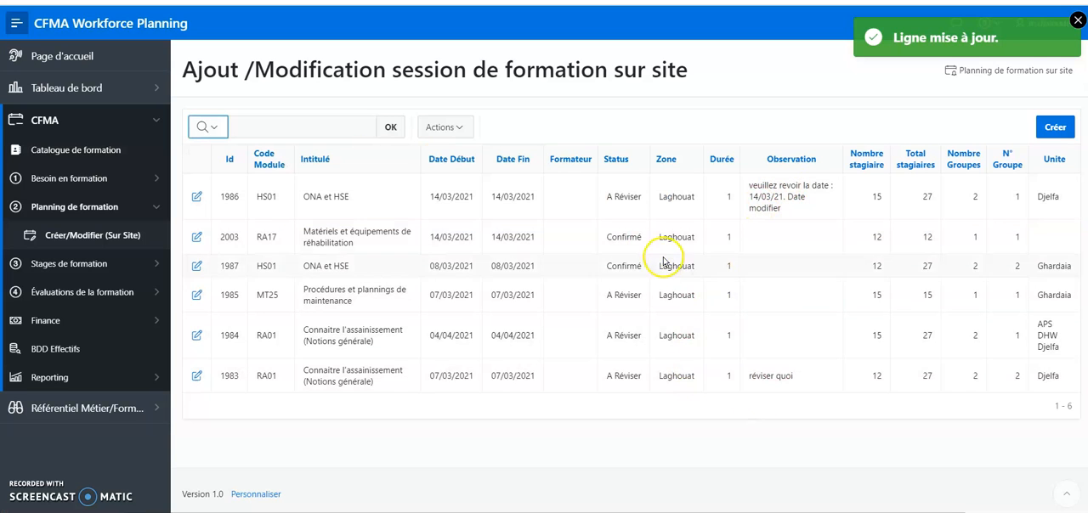
{"action": "left_click", "coordinate": [195, 241]}
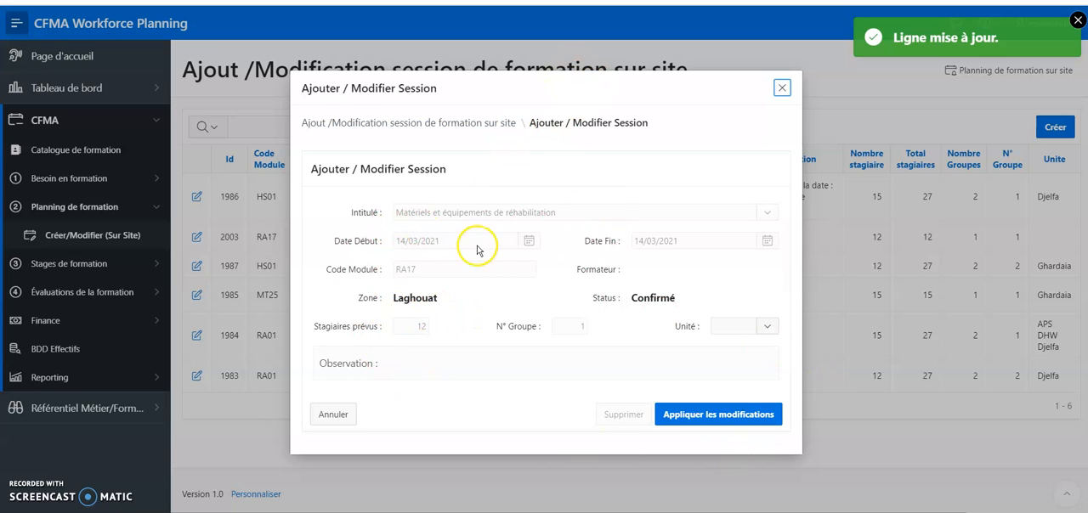
{"action": "left_click", "coordinate": [571, 214]}
{"action": "left_click_drag", "start_coordinate": [571, 214], "coordinate": [588, 331]}
{"action": "left_click", "coordinate": [608, 338]}
{"action": "left_click", "coordinate": [408, 332]}
{"action": "left_click", "coordinate": [564, 332]}
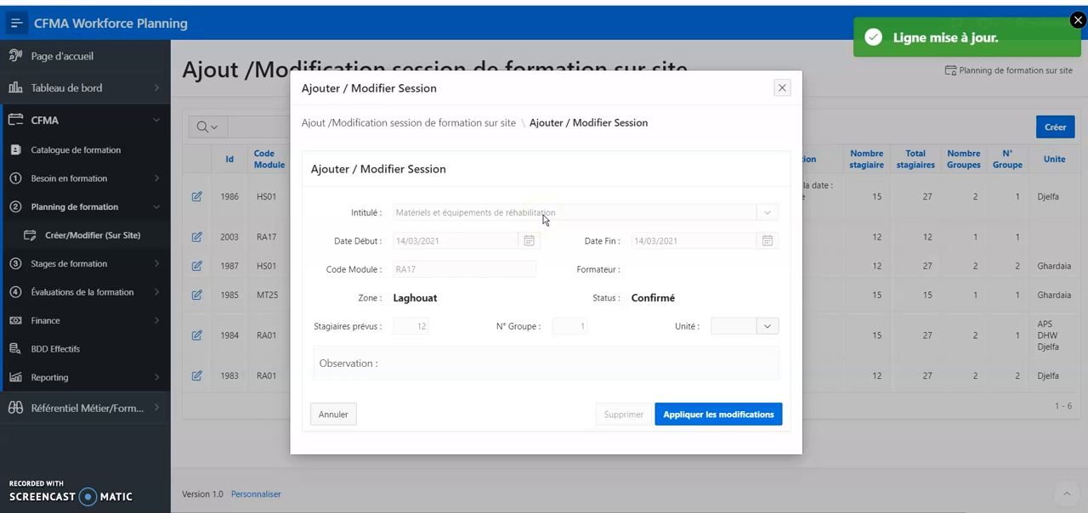
{"action": "left_click", "coordinate": [782, 90]}
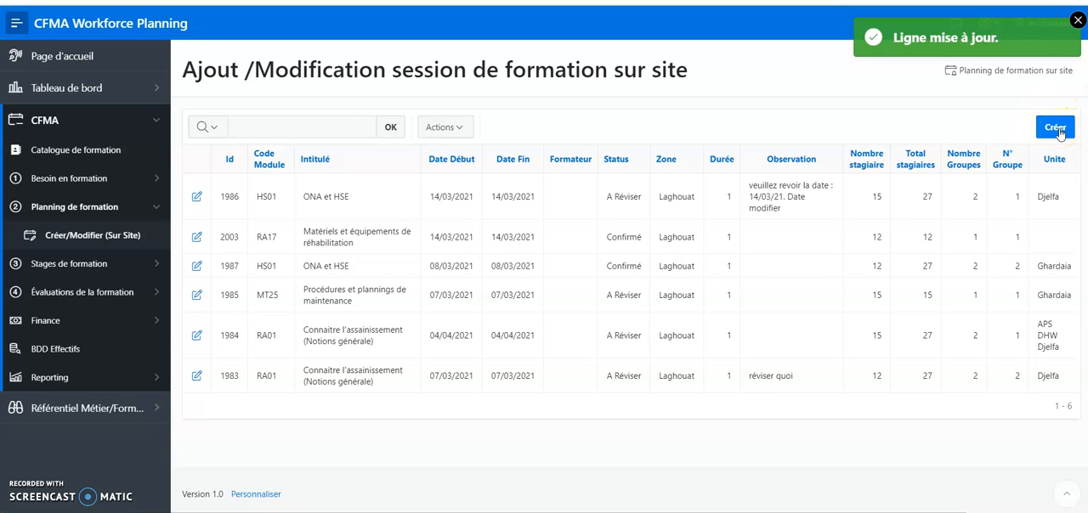
View the blank form for a new on-site session and close it without creating one
{"action": "left_click", "coordinate": [1054, 128]}
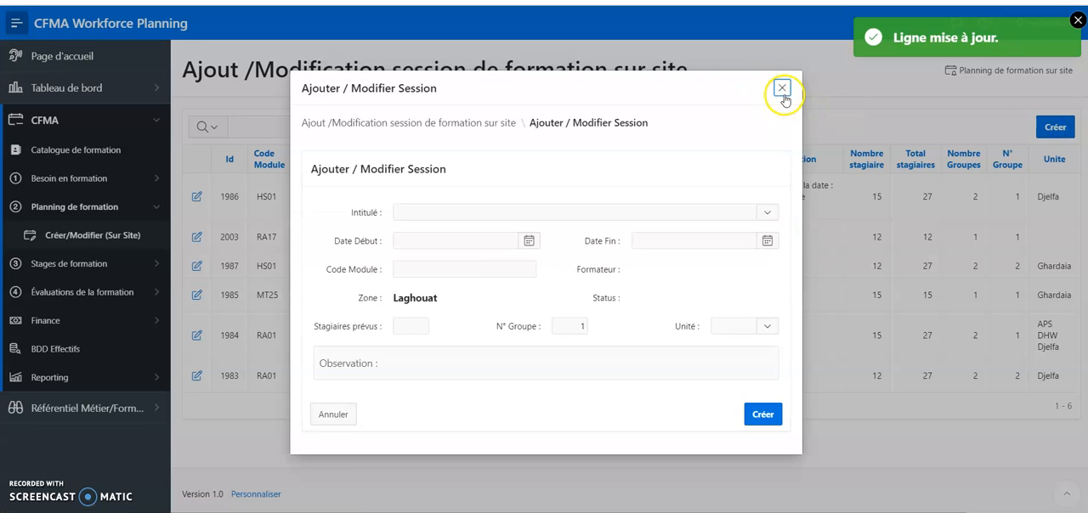
{"action": "left_click", "coordinate": [782, 88]}
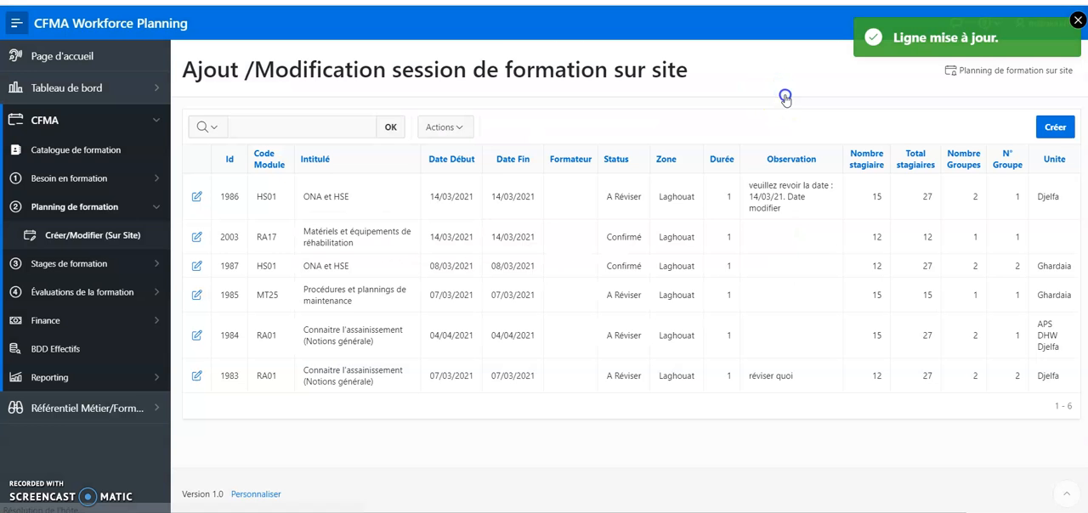
Delete the Procédures et plannings de maintenance session and confirm the deletion
{"action": "left_click", "coordinate": [196, 297]}
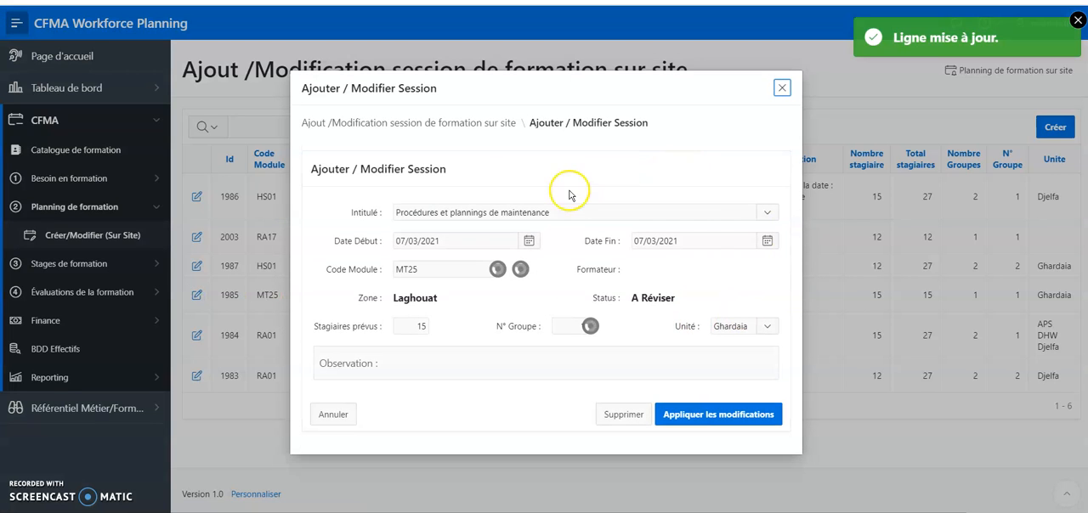
{"action": "left_click", "coordinate": [613, 416]}
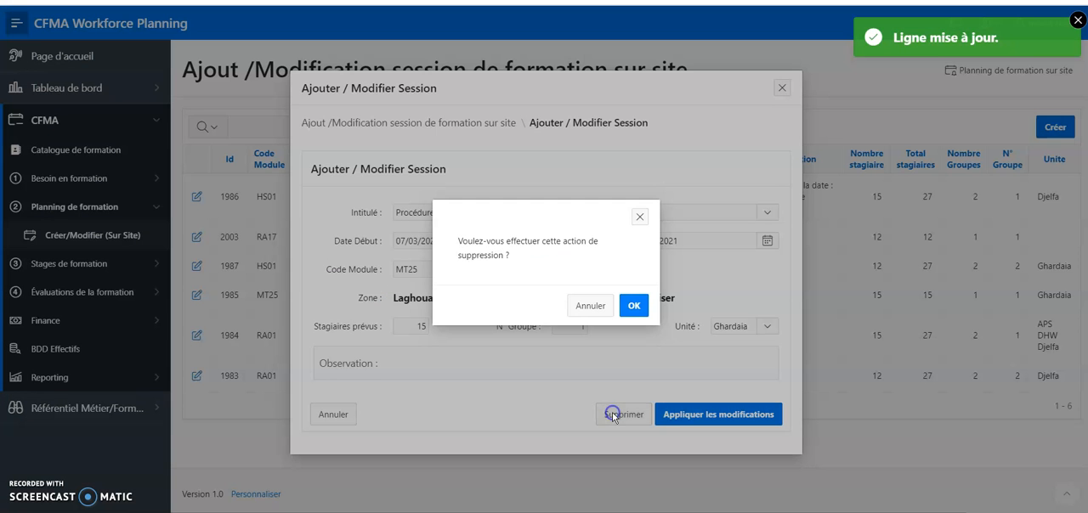
{"action": "left_click", "coordinate": [634, 308]}
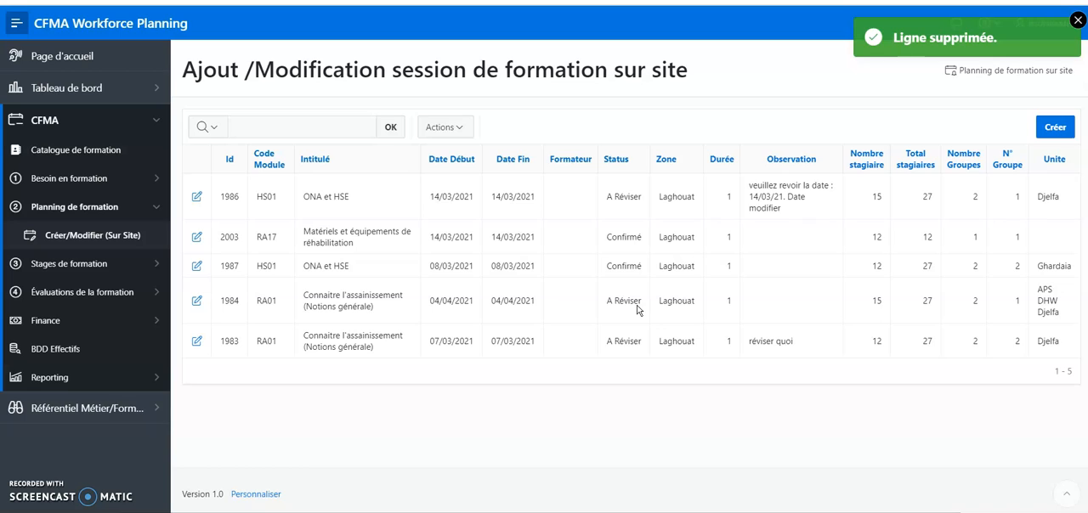
Compare the session statuses and check the edit and delete options of the confirmed Matériels et équipements de réhabilitation session
{"action": "mouse_move", "coordinate": [606, 196]}
{"action": "left_mouse_down"}
{"action": "mouse_move", "coordinate": [648, 199]}
{"action": "mouse_move", "coordinate": [605, 200]}
{"action": "left_mouse_up"}
{"action": "left_click", "coordinate": [606, 196]}
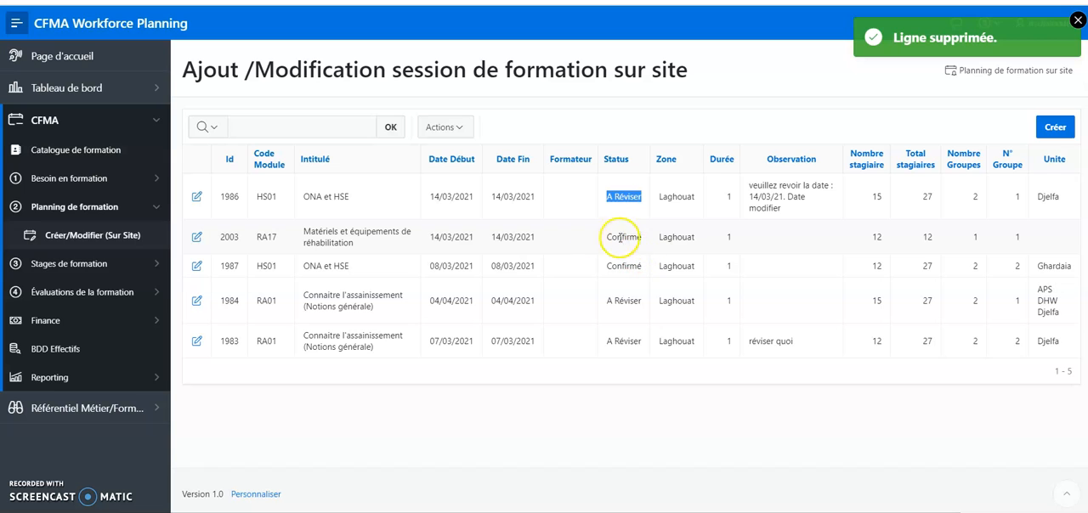
{"action": "left_click", "coordinate": [195, 238]}
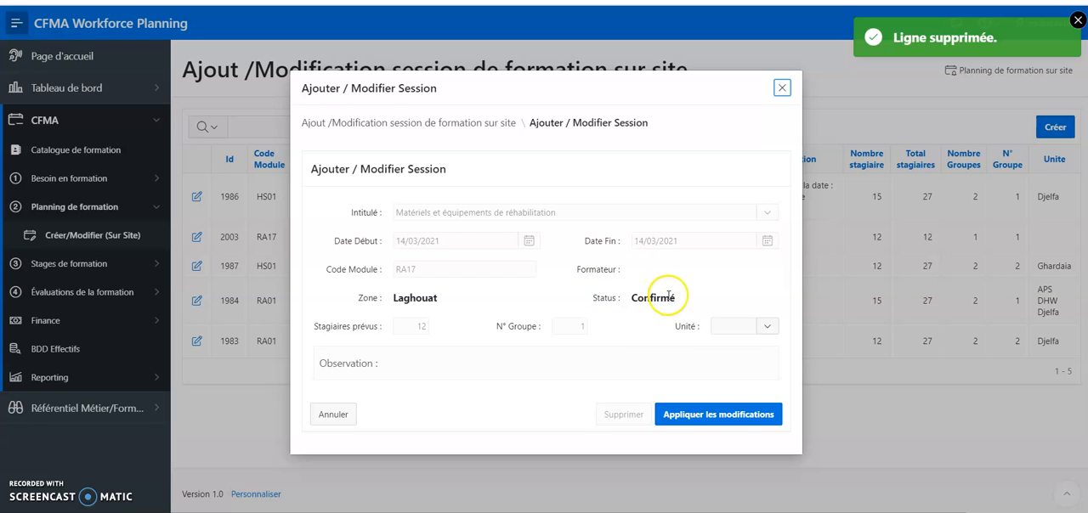
{"action": "left_click", "coordinate": [782, 89]}
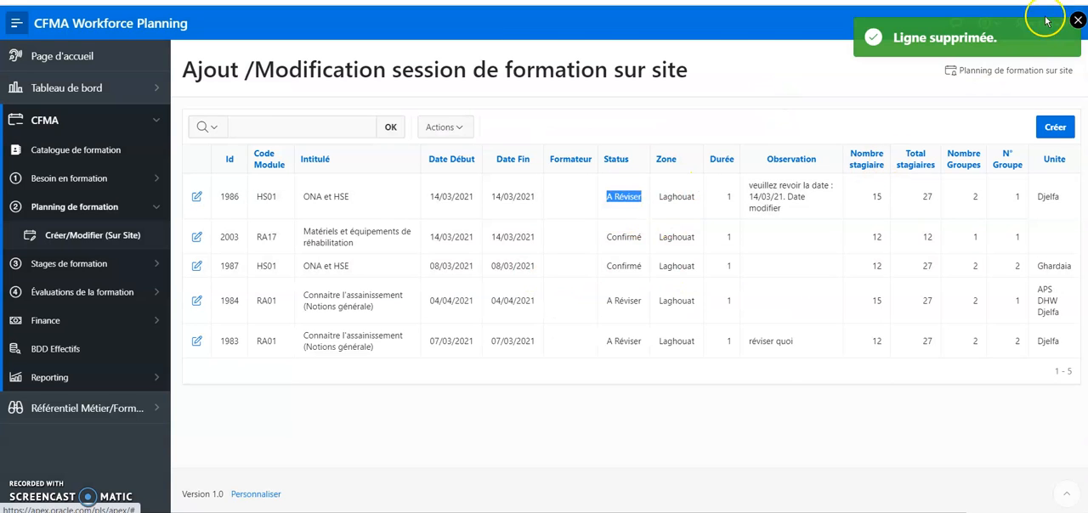
From the CFMA planner's account, set the on-site Matériels et équipements de réhabilitation session's status to Annulé and apply the change
{"action": "left_click", "coordinate": [1078, 28]}
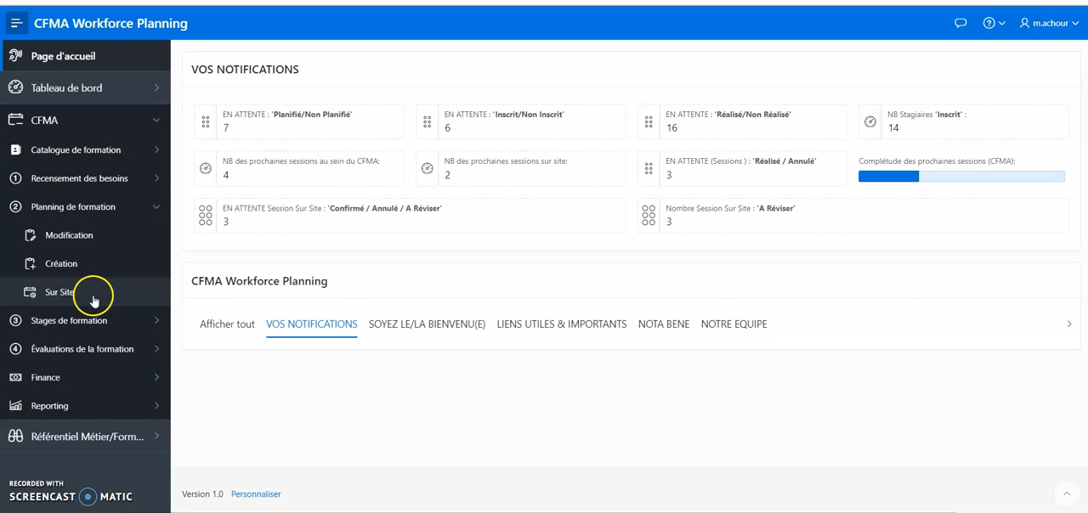
{"action": "left_click", "coordinate": [94, 297]}
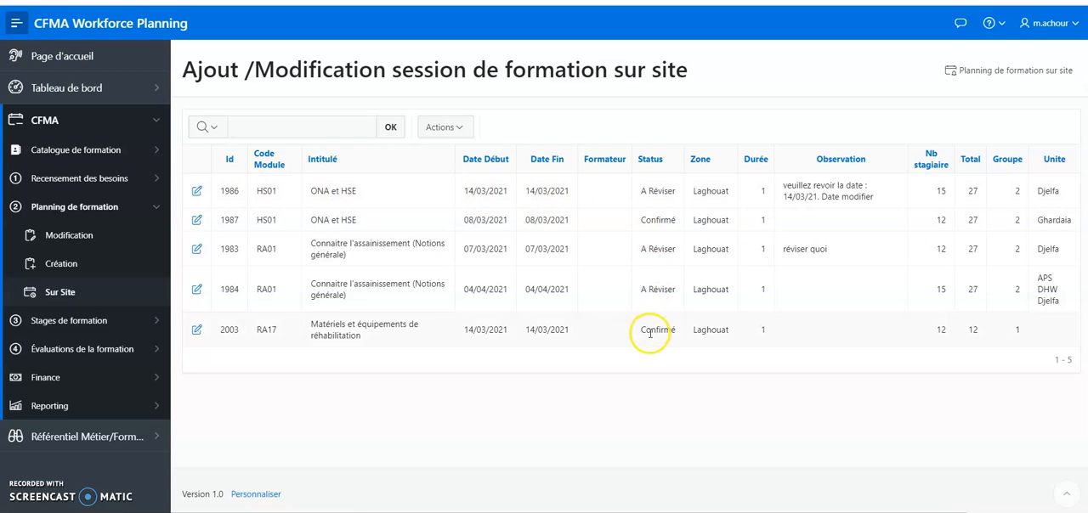
{"action": "left_click", "coordinate": [196, 331]}
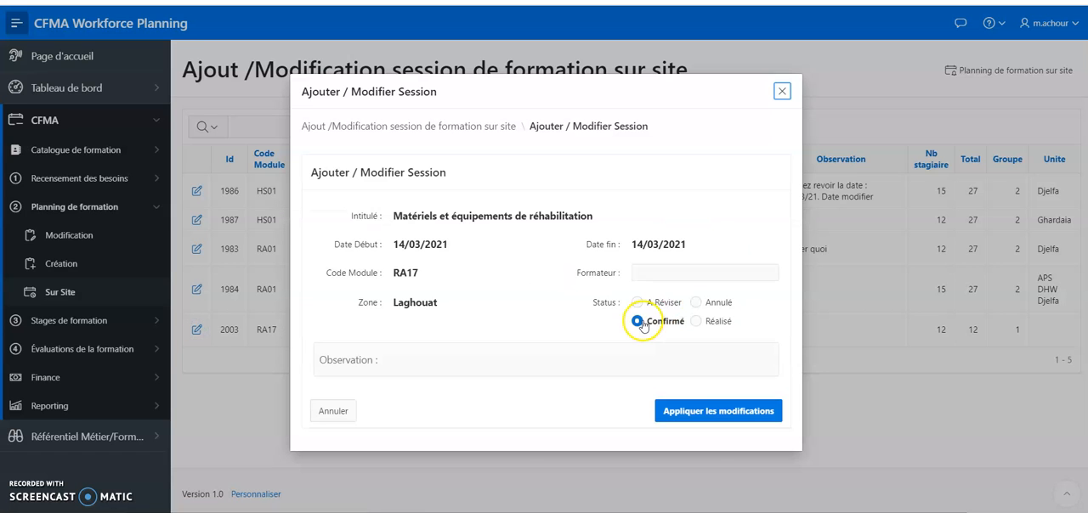
{"action": "left_click", "coordinate": [697, 302]}
{"action": "left_click", "coordinate": [720, 415]}
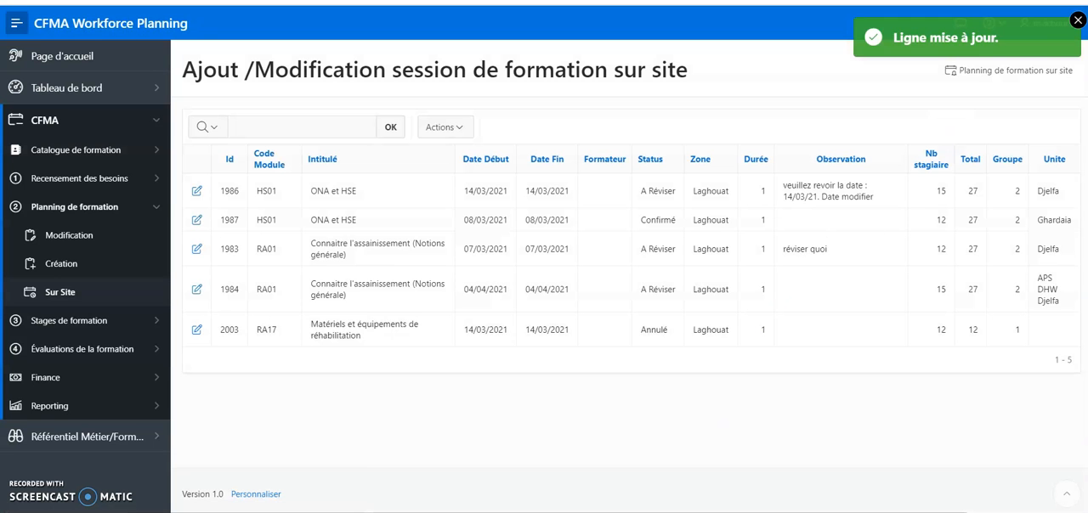
{"action": "left_click", "coordinate": [1078, 20]}
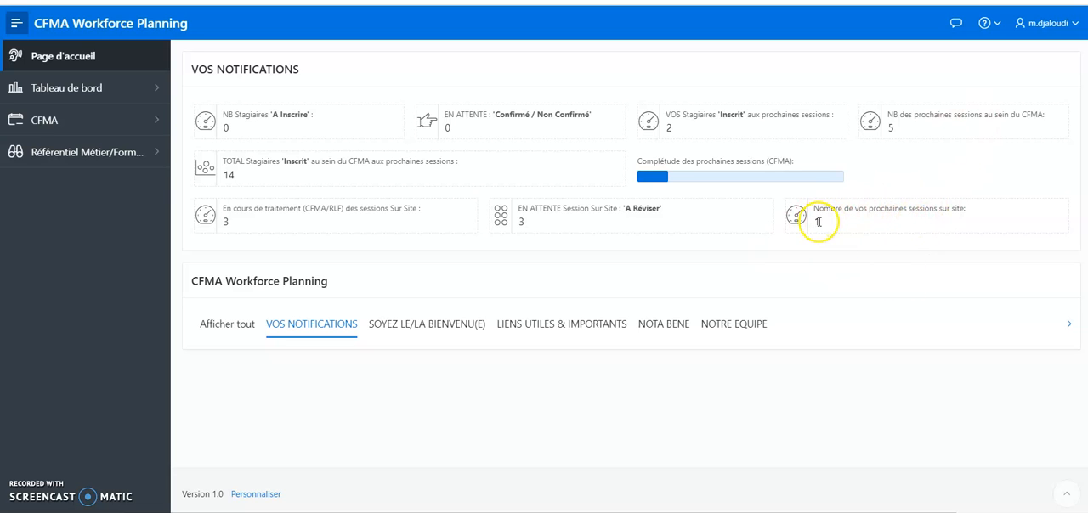
From the requesting user's account, review the upcoming sessions in the Sur Site training schedule and return to the home page
{"action": "left_click", "coordinate": [161, 121]}
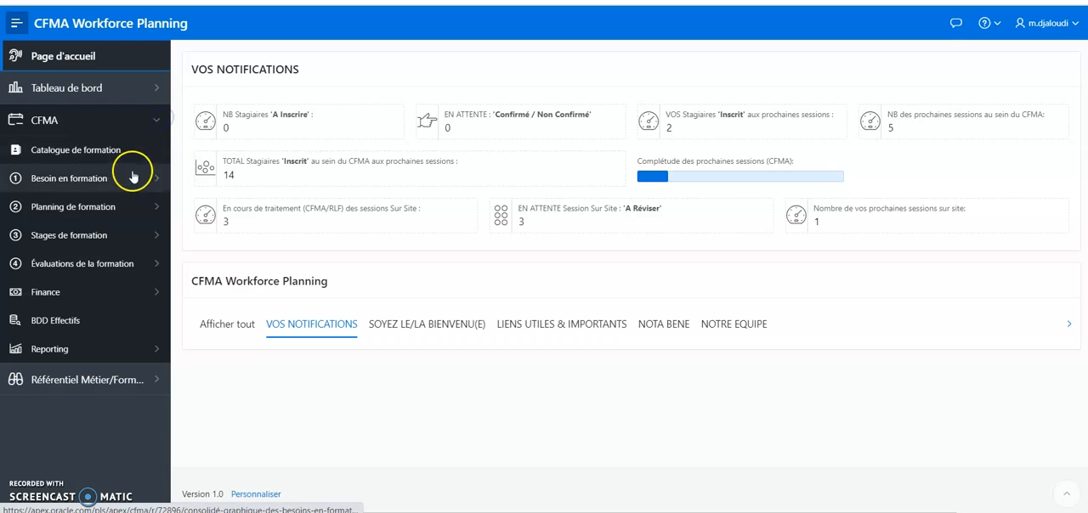
{"action": "left_click", "coordinate": [119, 209]}
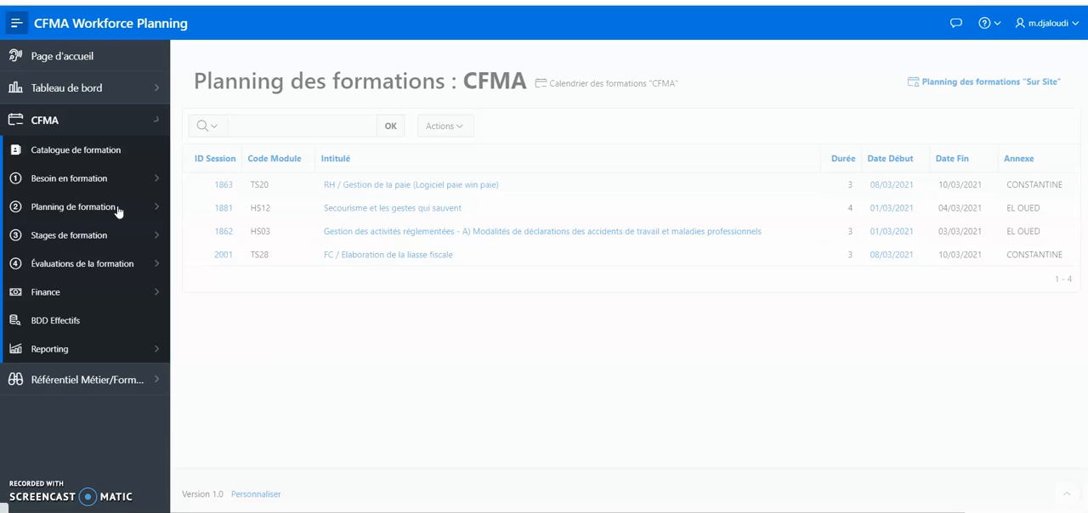
{"action": "left_click", "coordinate": [944, 90]}
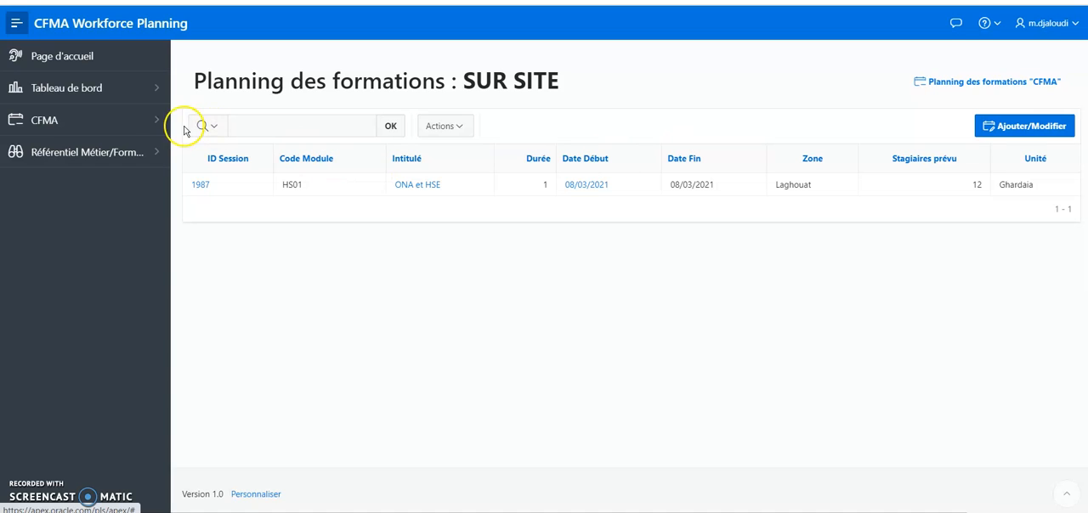
{"action": "left_click", "coordinate": [156, 127]}
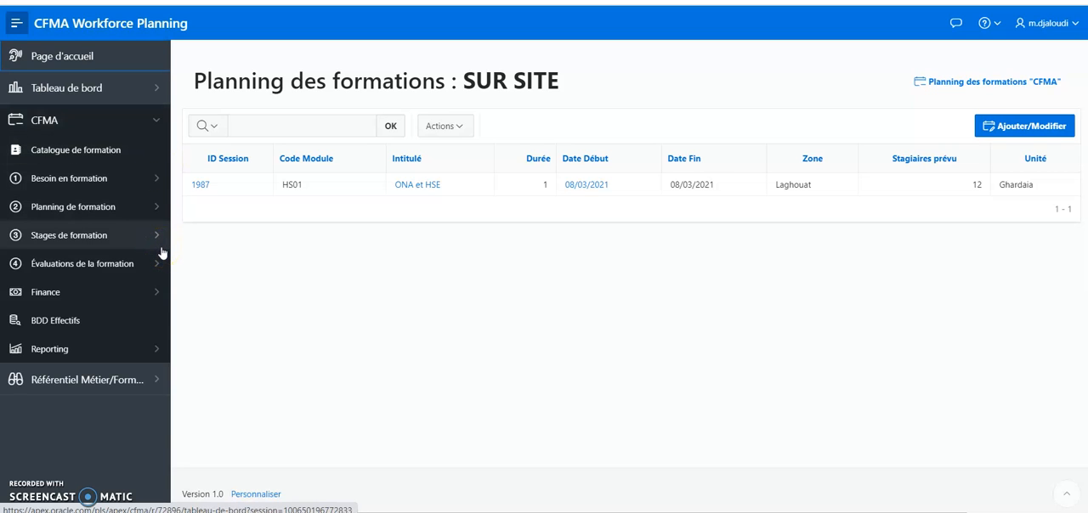
{"action": "left_click", "coordinate": [119, 62]}
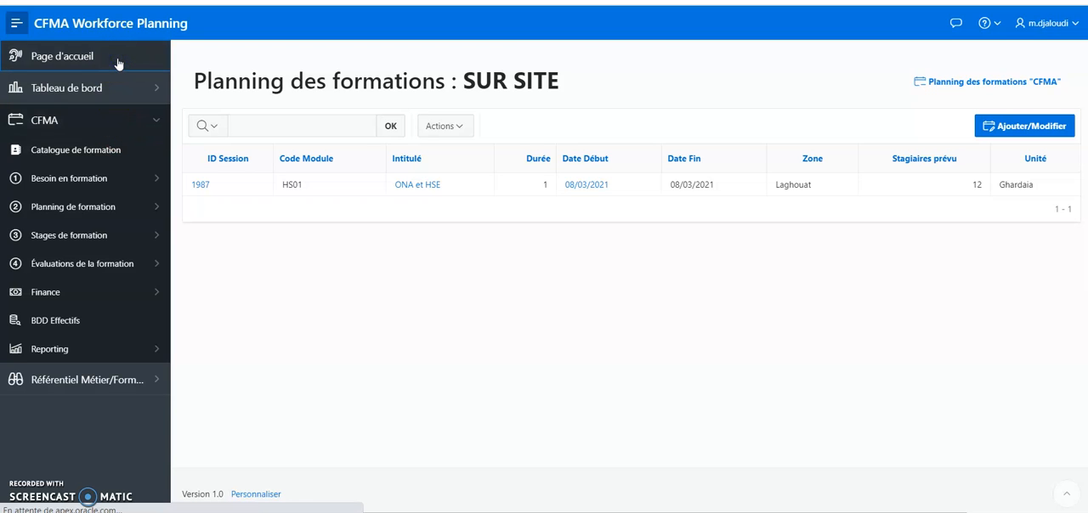